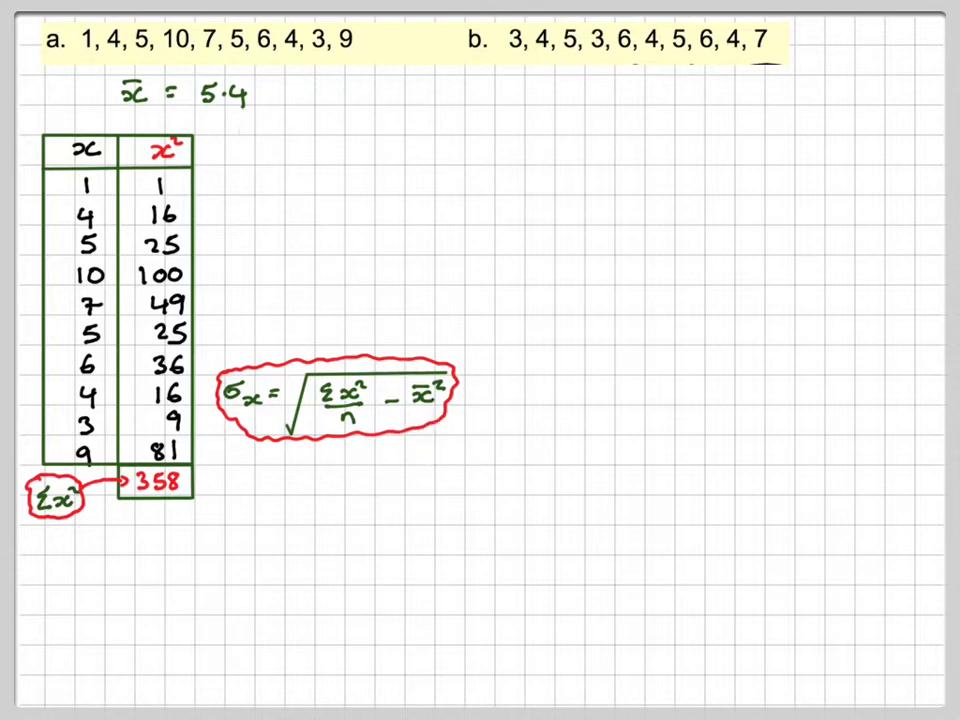
- Under the boxed σx formula for set a, write the substituted expression = √(358/10 − 5.4²)
{"action": "left_click_drag", "start_coordinate": [257, 473], "coordinate": [270, 472]}
{"action": "left_click_drag", "start_coordinate": [257, 480], "coordinate": [270, 479]}
{"action": "mouse_move", "coordinate": [283, 514]}
{"action": "left_mouse_down"}
{"action": "mouse_move", "coordinate": [295, 484]}
{"action": "mouse_move", "coordinate": [438, 453]}
{"action": "left_mouse_up"}
{"action": "mouse_move", "coordinate": [313, 468]}
{"action": "left_mouse_down"}
{"action": "mouse_move", "coordinate": [312, 480]}
{"action": "mouse_move", "coordinate": [358, 488]}
{"action": "mouse_move", "coordinate": [398, 480]}
{"action": "left_mouse_up"}
{"action": "mouse_move", "coordinate": [418, 471]}
{"action": "left_mouse_down"}
{"action": "mouse_move", "coordinate": [407, 489]}
{"action": "mouse_move", "coordinate": [441, 488]}
{"action": "left_mouse_up"}
{"action": "left_click_drag", "start_coordinate": [445, 467], "coordinate": [453, 474]}
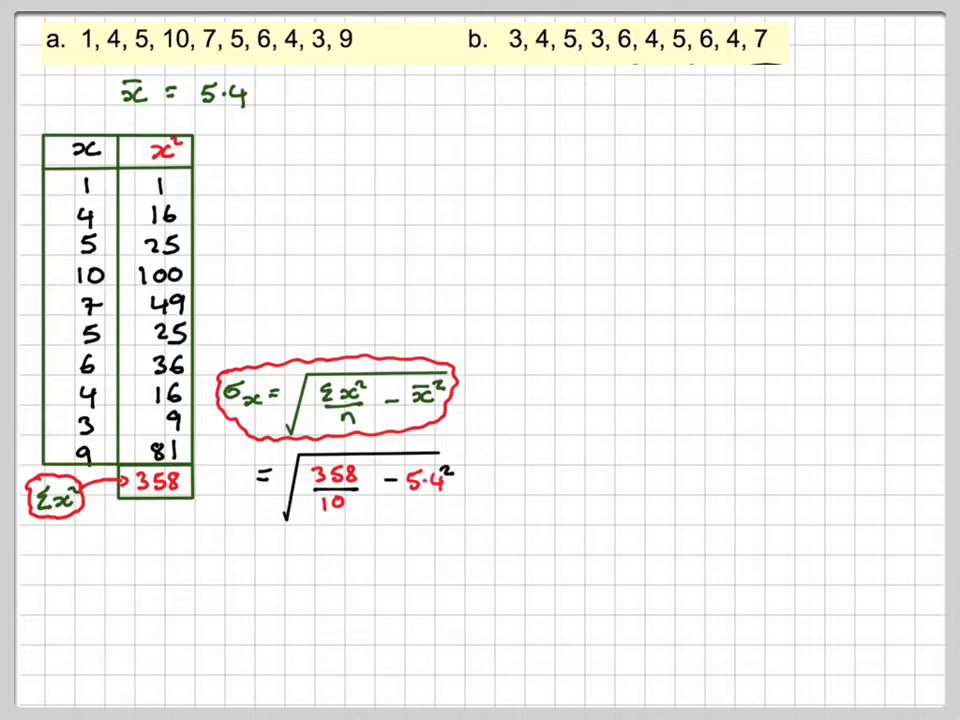
- Write the unrounded standard deviation of set a, = 2.57681..., below the substituted expression
{"action": "left_click_drag", "start_coordinate": [256, 572], "coordinate": [268, 571]}
{"action": "left_click_drag", "start_coordinate": [256, 581], "coordinate": [269, 580]}
{"action": "mouse_move", "coordinate": [290, 568]}
{"action": "left_mouse_down"}
{"action": "mouse_move", "coordinate": [305, 582]}
{"action": "mouse_move", "coordinate": [327, 582]}
{"action": "left_mouse_up"}
{"action": "left_click", "coordinate": [313, 576]}
{"action": "left_click_drag", "start_coordinate": [351, 568], "coordinate": [356, 583]}
{"action": "left_click_drag", "start_coordinate": [387, 566], "coordinate": [377, 580]}
{"action": "left_click_drag", "start_coordinate": [407, 566], "coordinate": [398, 582]}
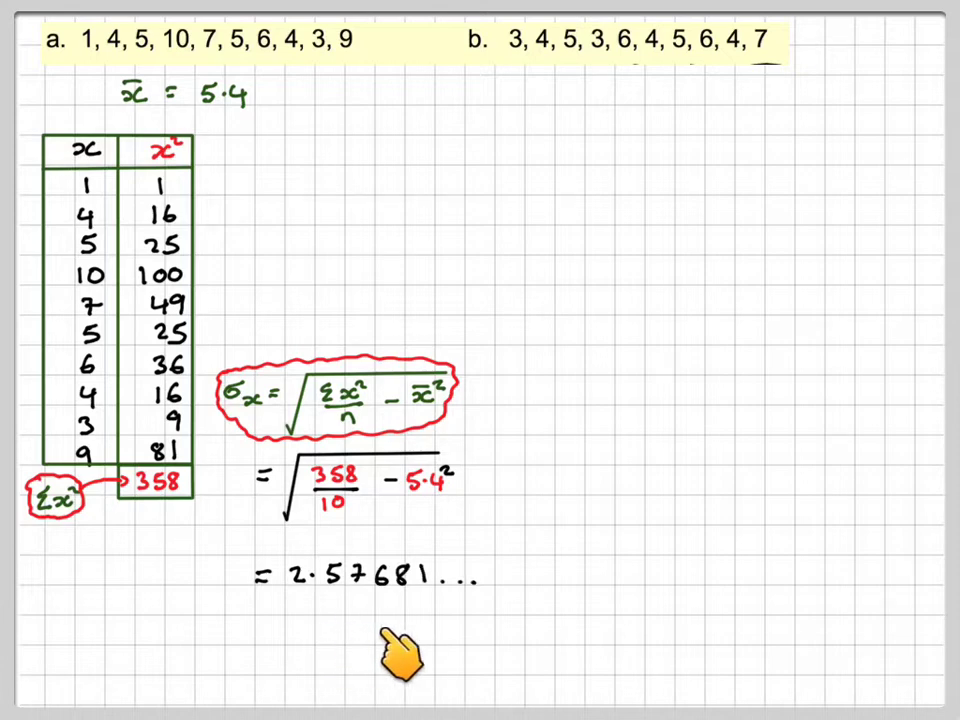
- Write the rounded answer = 2.58 to 3sf for set a and underline 2.58 in red
{"action": "left_click_drag", "start_coordinate": [253, 631], "coordinate": [266, 630]}
{"action": "left_click_drag", "start_coordinate": [297, 626], "coordinate": [311, 640]}
{"action": "mouse_move", "coordinate": [343, 624]}
{"action": "left_mouse_down"}
{"action": "mouse_move", "coordinate": [331, 640]}
{"action": "mouse_move", "coordinate": [363, 624]}
{"action": "left_mouse_up"}
{"action": "left_click_drag", "start_coordinate": [391, 619], "coordinate": [398, 642]}
{"action": "mouse_move", "coordinate": [439, 629]}
{"action": "left_mouse_down"}
{"action": "mouse_move", "coordinate": [439, 642]}
{"action": "mouse_move", "coordinate": [474, 648]}
{"action": "left_mouse_up"}
{"action": "left_click_drag", "start_coordinate": [283, 649], "coordinate": [376, 649]}
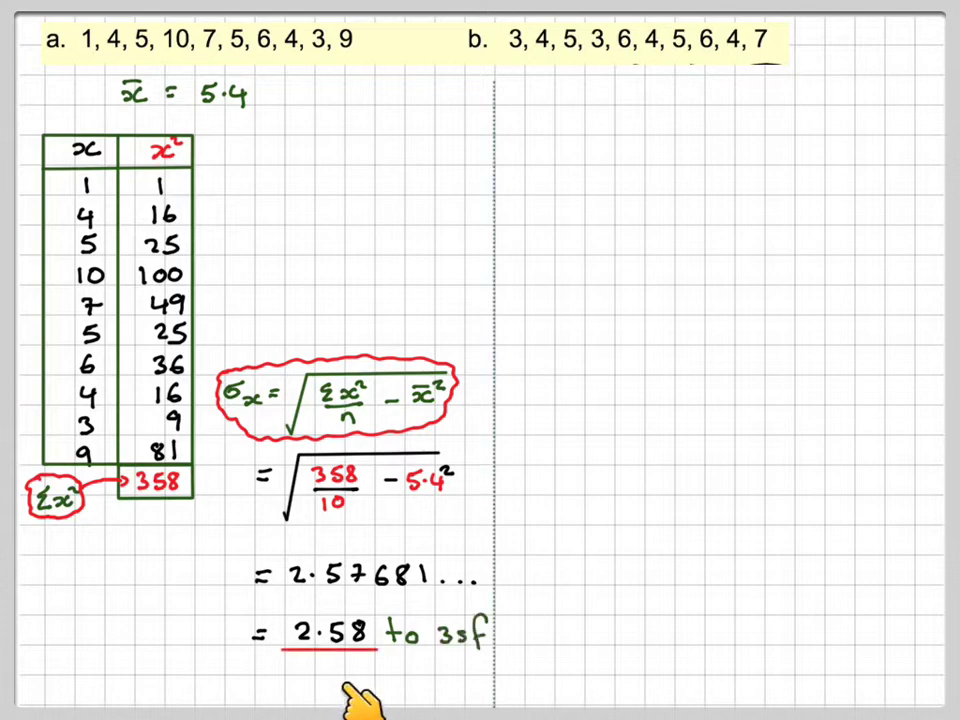
- For set b, write x̄ = 4.7 and list each x value beside its square x² inside a green frame
{"action": "mouse_move", "coordinate": [598, 88]}
{"action": "left_mouse_down"}
{"action": "mouse_move", "coordinate": [620, 100]}
{"action": "mouse_move", "coordinate": [724, 92]}
{"action": "mouse_move", "coordinate": [732, 104]}
{"action": "left_mouse_up"}
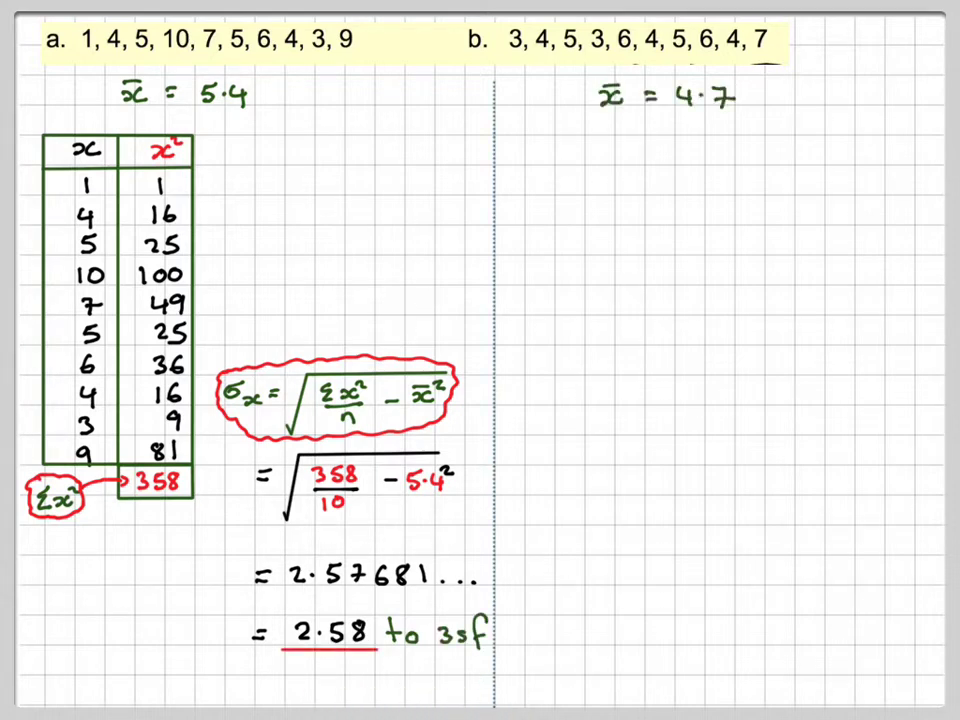
{"action": "left_click_drag", "start_coordinate": [569, 148], "coordinate": [578, 458]}
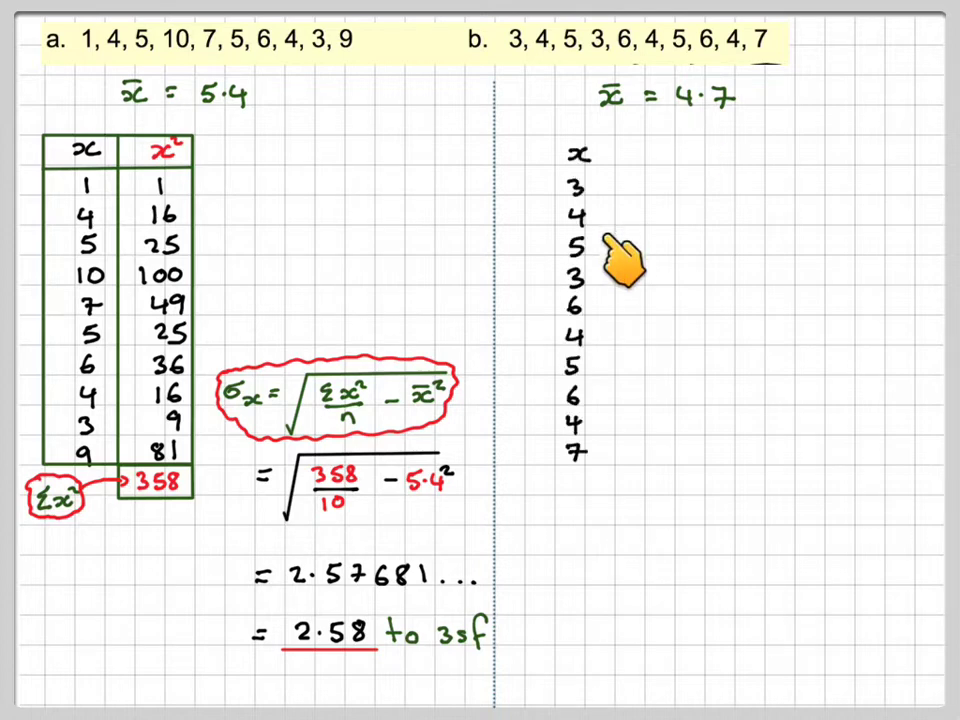
{"action": "mouse_move", "coordinate": [654, 149]}
{"action": "left_mouse_down"}
{"action": "mouse_move", "coordinate": [677, 144]}
{"action": "mouse_move", "coordinate": [655, 250]}
{"action": "mouse_move", "coordinate": [655, 311]}
{"action": "mouse_move", "coordinate": [661, 368]}
{"action": "mouse_move", "coordinate": [677, 400]}
{"action": "mouse_move", "coordinate": [679, 462]}
{"action": "left_mouse_up"}
{"action": "left_click_drag", "start_coordinate": [556, 138], "coordinate": [704, 466]}
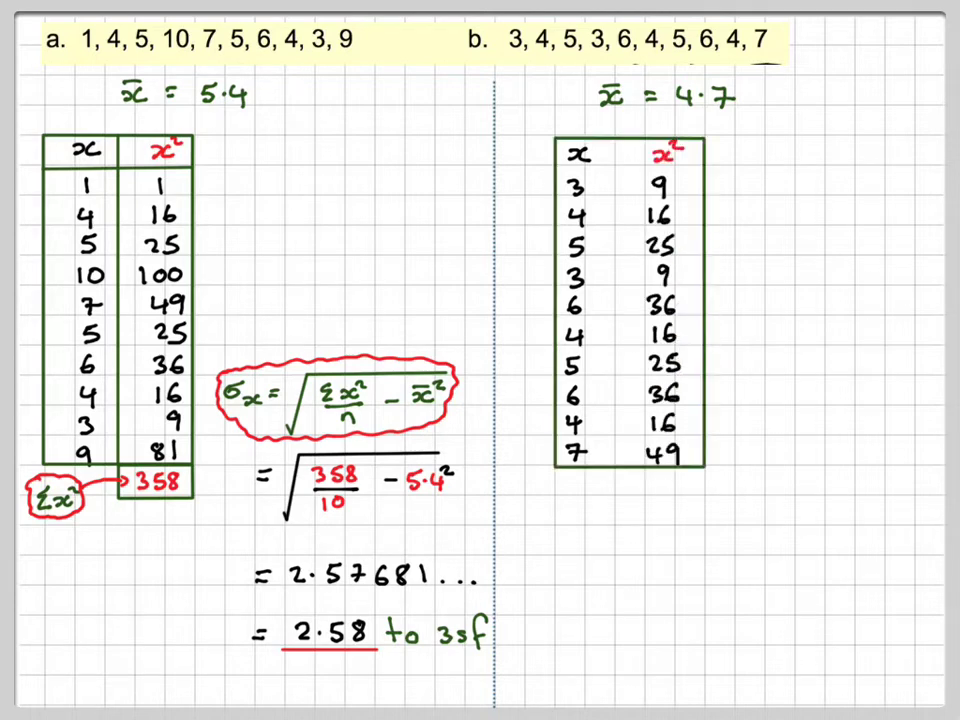
- Divide the set b table with a header line and column line, and add a total cell labelled Σx² containing 237
{"action": "left_click_drag", "start_coordinate": [556, 167], "coordinate": [704, 167]}
{"action": "left_click_drag", "start_coordinate": [629, 138], "coordinate": [629, 496]}
{"action": "left_click_drag", "start_coordinate": [629, 496], "coordinate": [704, 496]}
{"action": "left_click_drag", "start_coordinate": [556, 490], "coordinate": [592, 489]}
{"action": "left_click_drag", "start_coordinate": [546, 484], "coordinate": [641, 480]}
{"action": "left_click_drag", "start_coordinate": [650, 475], "coordinate": [686, 489]}
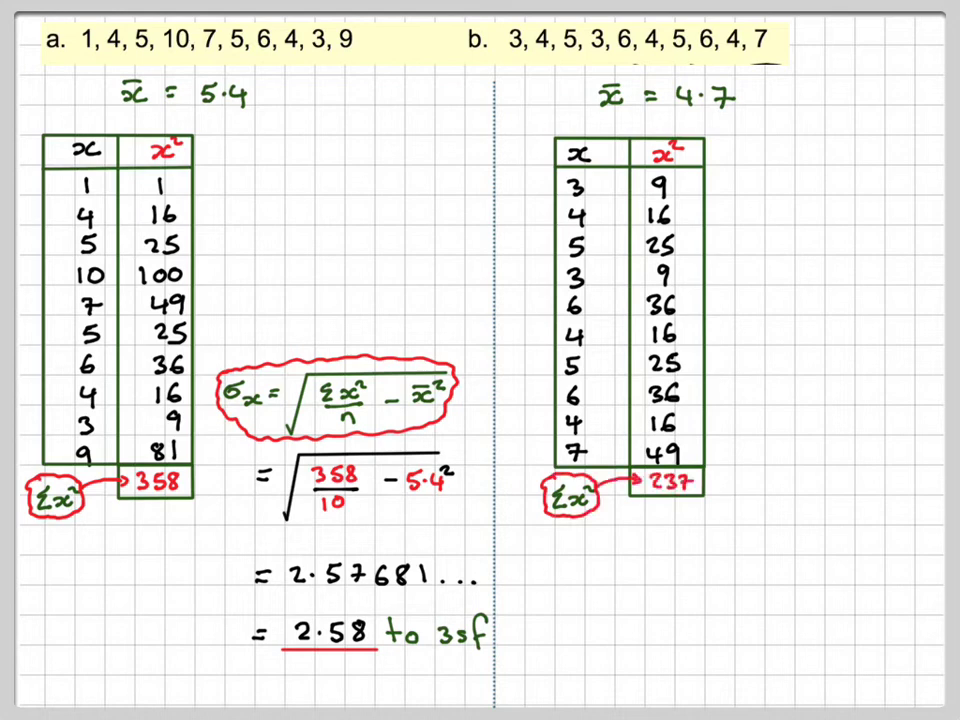
- Beside the set b table, write σx = √(237/10 − 4.7²) with the substituted values in red
{"action": "left_click_drag", "start_coordinate": [738, 457], "coordinate": [768, 470]}
{"action": "mouse_move", "coordinate": [799, 470]}
{"action": "left_mouse_down"}
{"action": "mouse_move", "coordinate": [805, 505]}
{"action": "mouse_move", "coordinate": [945, 435]}
{"action": "left_mouse_up"}
{"action": "left_click_drag", "start_coordinate": [825, 449], "coordinate": [862, 462]}
{"action": "left_click_drag", "start_coordinate": [828, 466], "coordinate": [895, 463]}
{"action": "left_click_drag", "start_coordinate": [910, 457], "coordinate": [917, 474]}
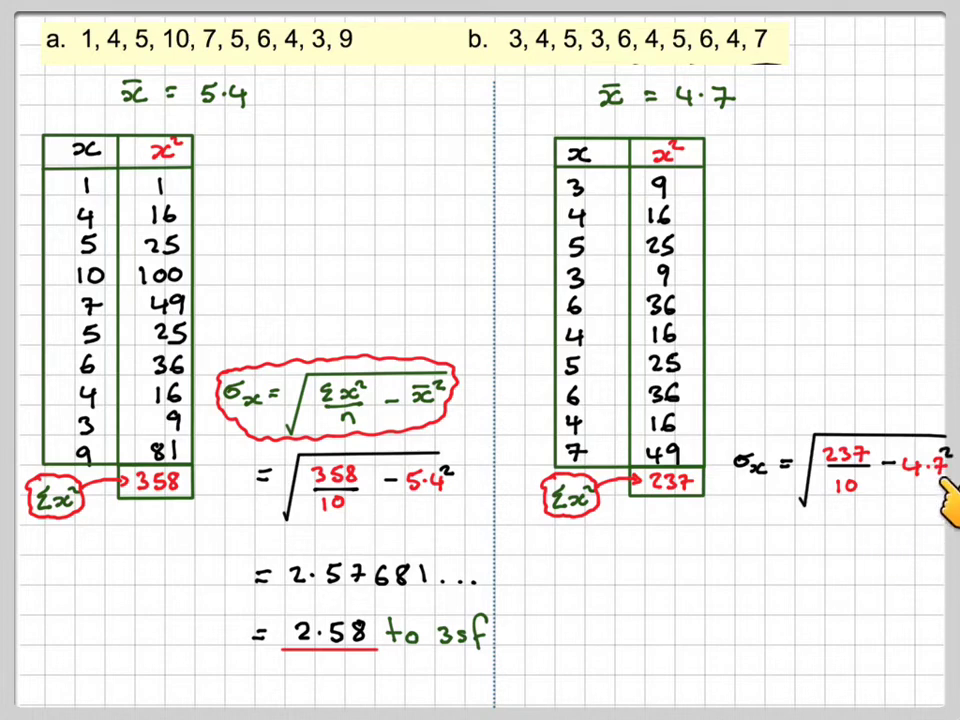
- Write the unrounded standard deviation of set b, = 1.26885..., below its substituted expression
{"action": "left_click_drag", "start_coordinate": [764, 572], "coordinate": [777, 579]}
{"action": "left_click_drag", "start_coordinate": [785, 566], "coordinate": [786, 582]}
{"action": "left_click_drag", "start_coordinate": [796, 578], "coordinate": [819, 582]}
{"action": "left_click_drag", "start_coordinate": [835, 565], "coordinate": [830, 578]}
{"action": "left_click_drag", "start_coordinate": [858, 566], "coordinate": [856, 567]}
{"action": "left_click_drag", "start_coordinate": [884, 566], "coordinate": [882, 567]}
{"action": "mouse_move", "coordinate": [903, 566]}
{"action": "left_mouse_down"}
{"action": "mouse_move", "coordinate": [912, 563]}
{"action": "mouse_move", "coordinate": [898, 582]}
{"action": "left_mouse_up"}
{"action": "left_click", "coordinate": [920, 581]}
{"action": "left_click", "coordinate": [931, 581]}
{"action": "left_click", "coordinate": [942, 581]}
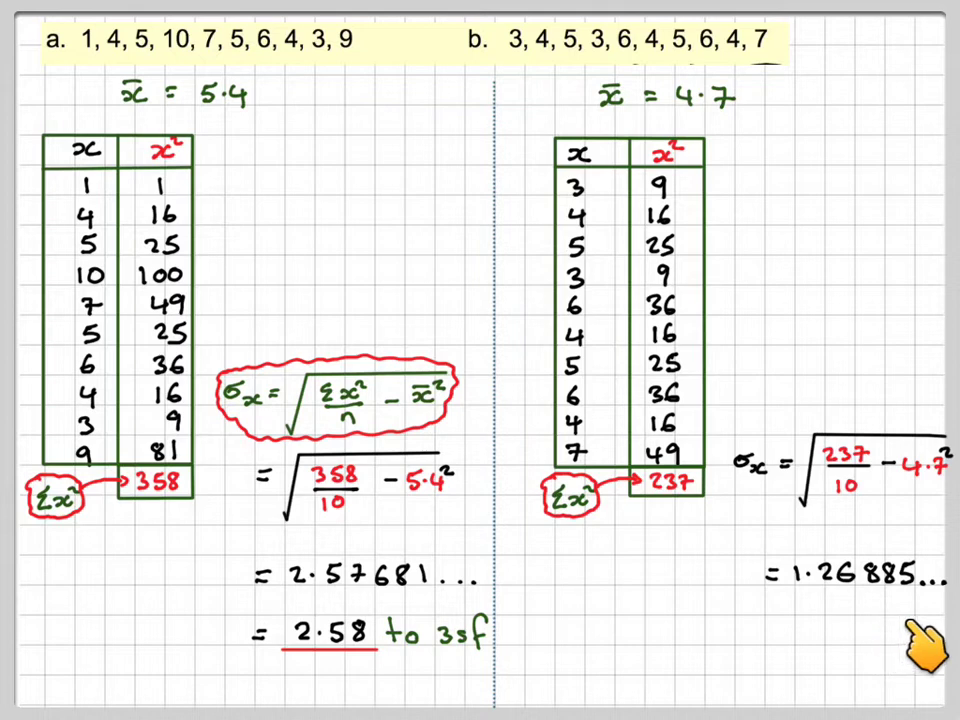
- Write the rounded answer = 1.27 to 3sf for set b and underline 1.27 in red
{"action": "left_click_drag", "start_coordinate": [765, 634], "coordinate": [778, 640]}
{"action": "left_click_drag", "start_coordinate": [794, 627], "coordinate": [793, 643]}
{"action": "left_click_drag", "start_coordinate": [818, 631], "coordinate": [833, 642]}
{"action": "mouse_move", "coordinate": [837, 629]}
{"action": "left_mouse_down"}
{"action": "mouse_move", "coordinate": [843, 643]}
{"action": "mouse_move", "coordinate": [875, 642]}
{"action": "left_mouse_up"}
{"action": "left_click_drag", "start_coordinate": [888, 629], "coordinate": [923, 646]}
{"action": "left_click_drag", "start_coordinate": [786, 649], "coordinate": [861, 649]}
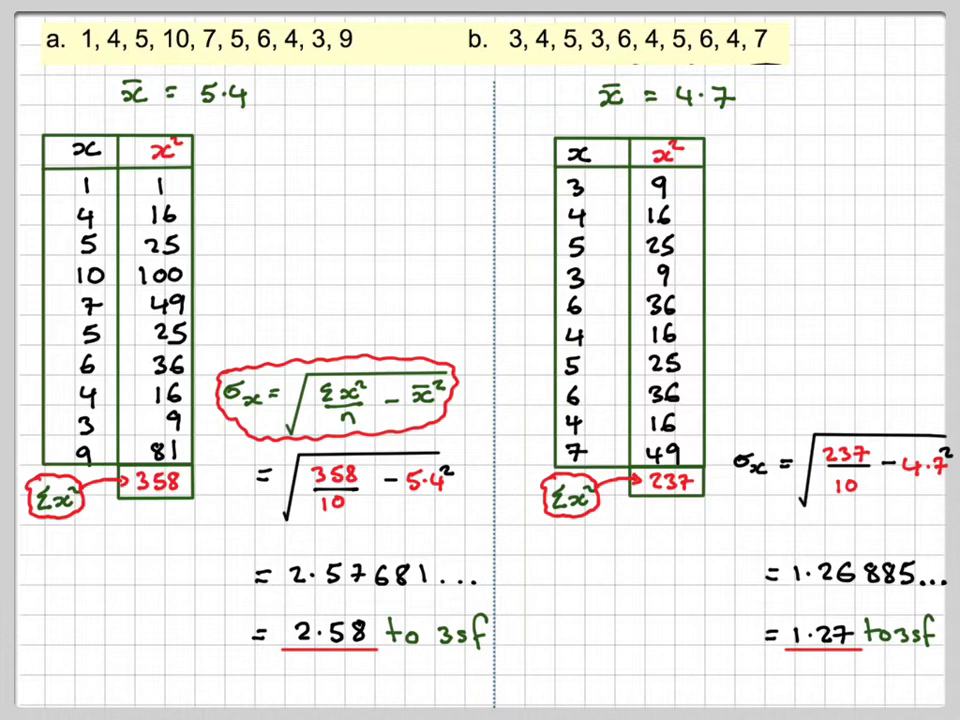
{"action": "left_click_drag", "start_coordinate": [68, 28], "coordinate": [258, 38]}
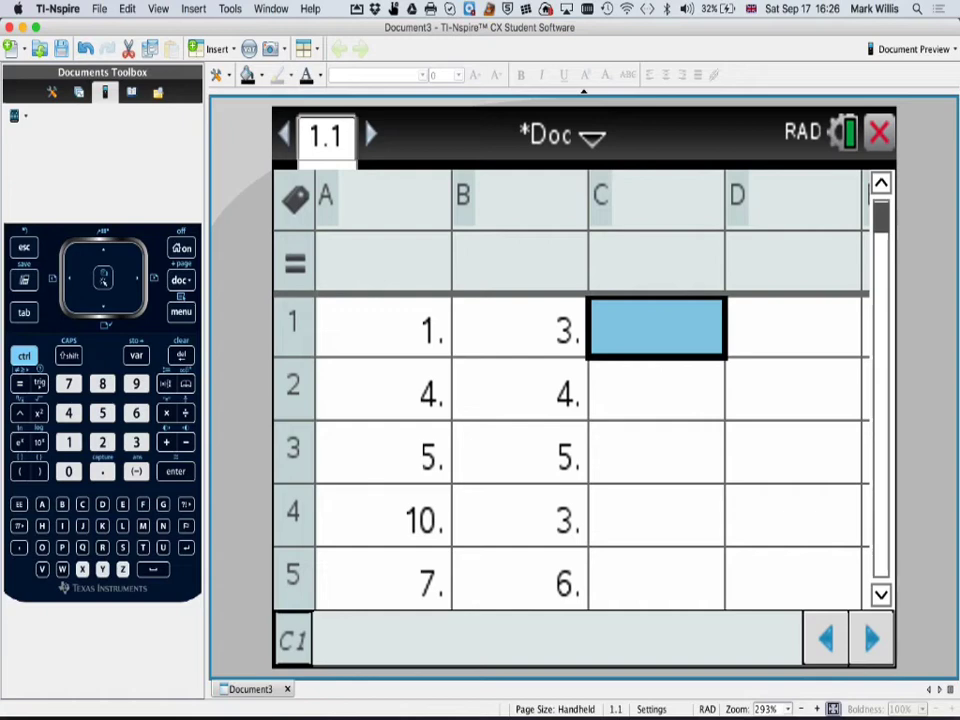
- In the TI-Nspire spreadsheet, start One-Variable Statistics from cell A1 with the number of lists set to 1
{"action": "left_click", "coordinate": [383, 328]}
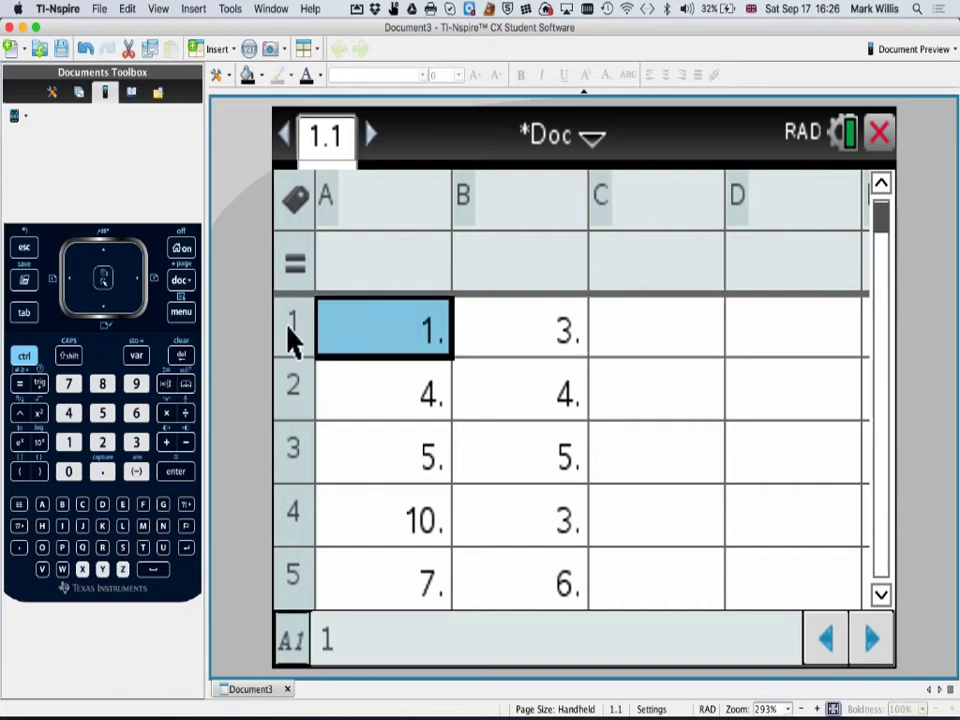
{"action": "key", "text": "super+m"}
{"action": "key", "text": "4"}
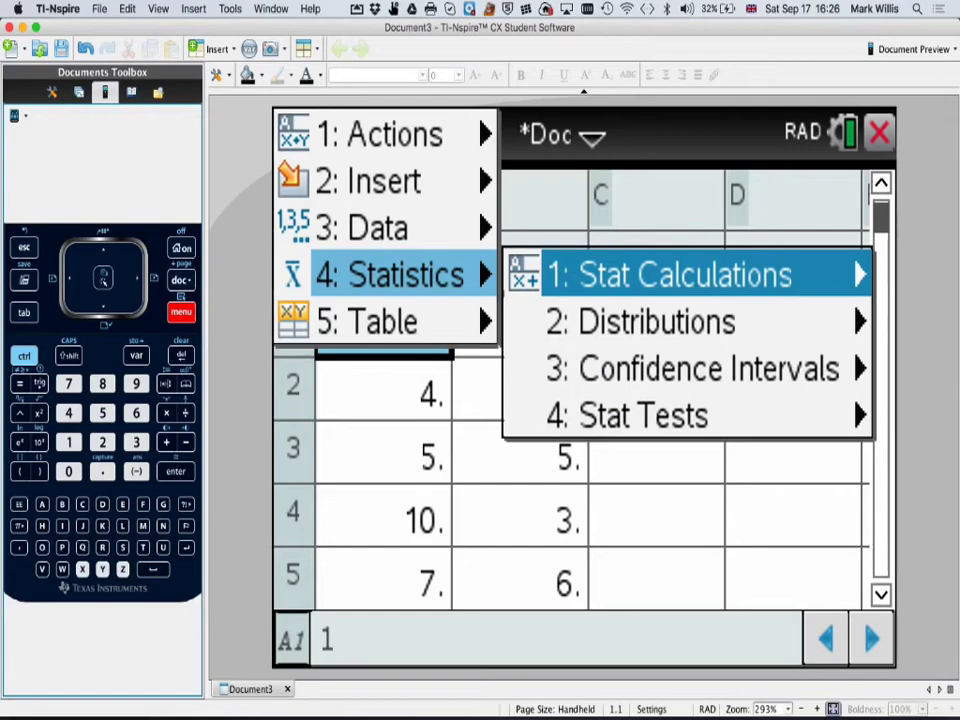
{"action": "key", "text": "1"}
{"action": "key", "text": "Down"}
{"action": "key", "text": "Down"}
{"action": "key", "text": "Up"}
{"action": "key", "text": "Up"}
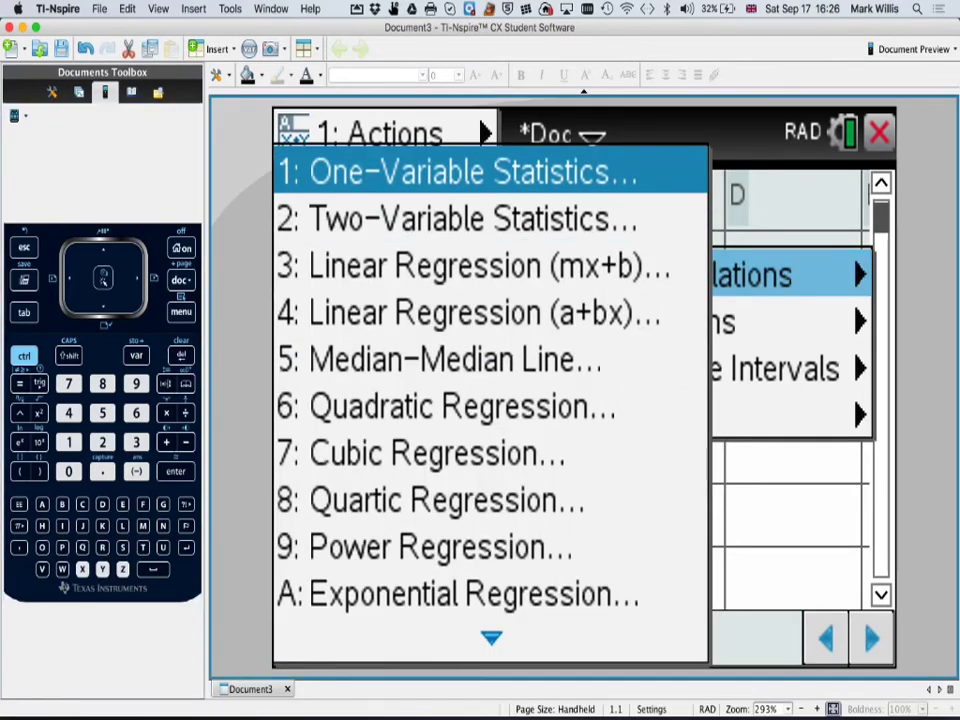
{"action": "key", "text": "Return"}
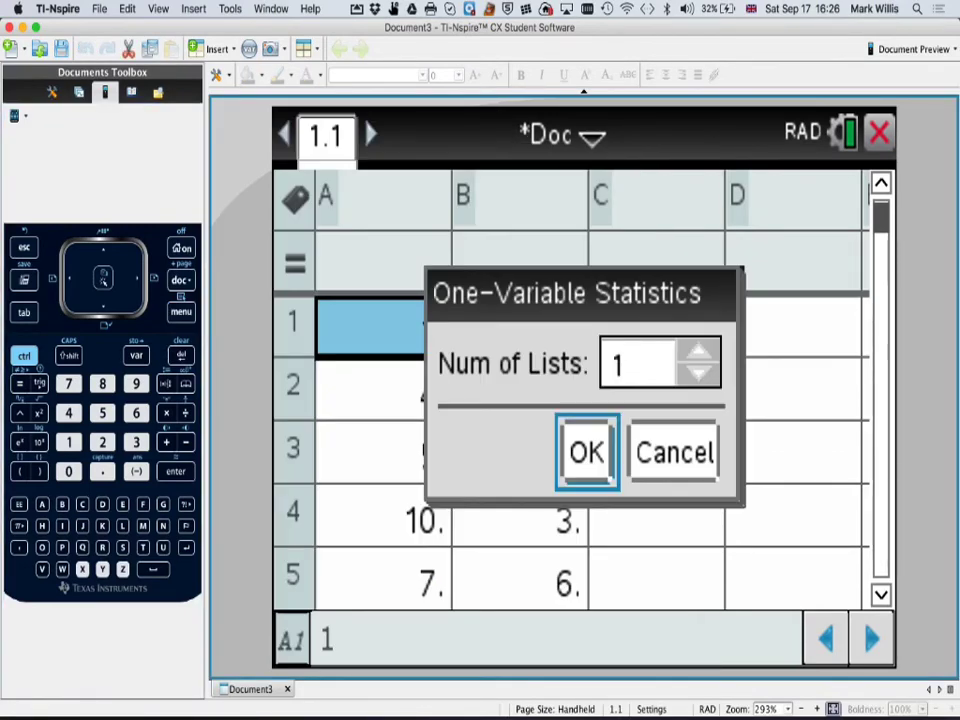
{"action": "key", "text": "Return"}
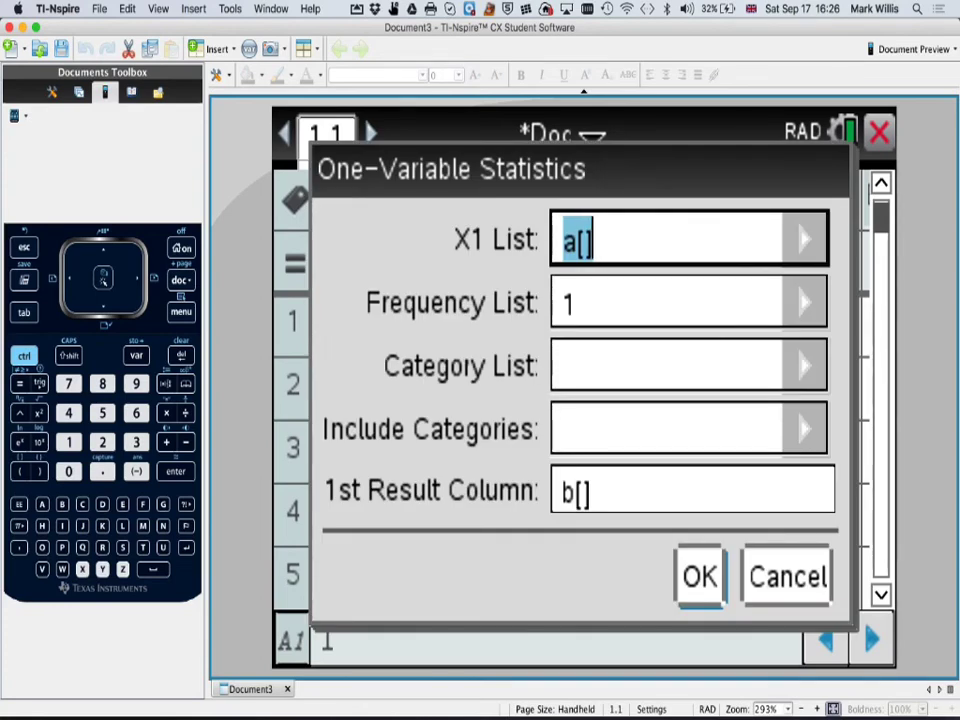
- Set the 1st Result Column to c[] and calculate the statistics for list a[]
{"action": "left_click", "coordinate": [575, 491]}
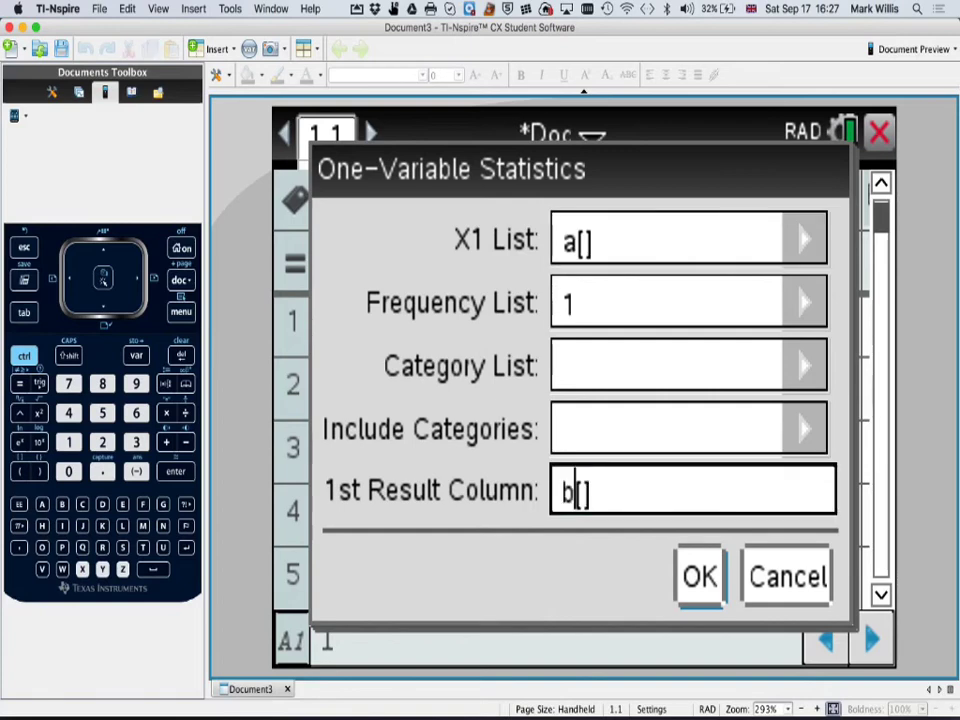
{"action": "key", "text": "BackSpace"}
{"action": "type", "text": "c"}
{"action": "key", "text": "Return"}
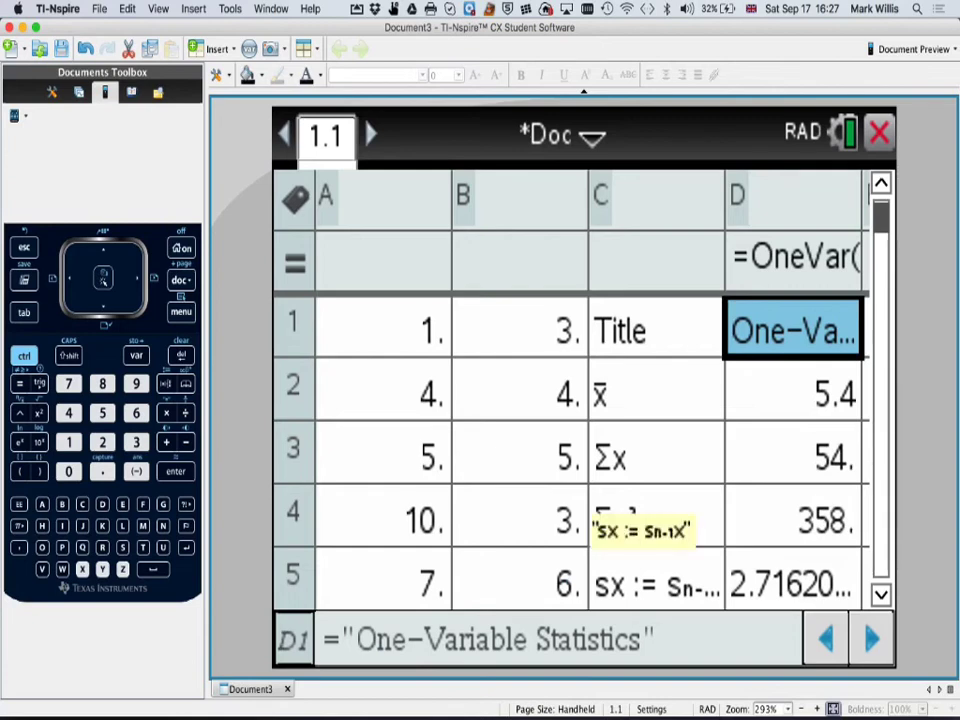
- Examine the one-variable results for list A in column D, from the mean through the standard deviations to SSX, and return to D1
{"action": "key", "text": "Down"}
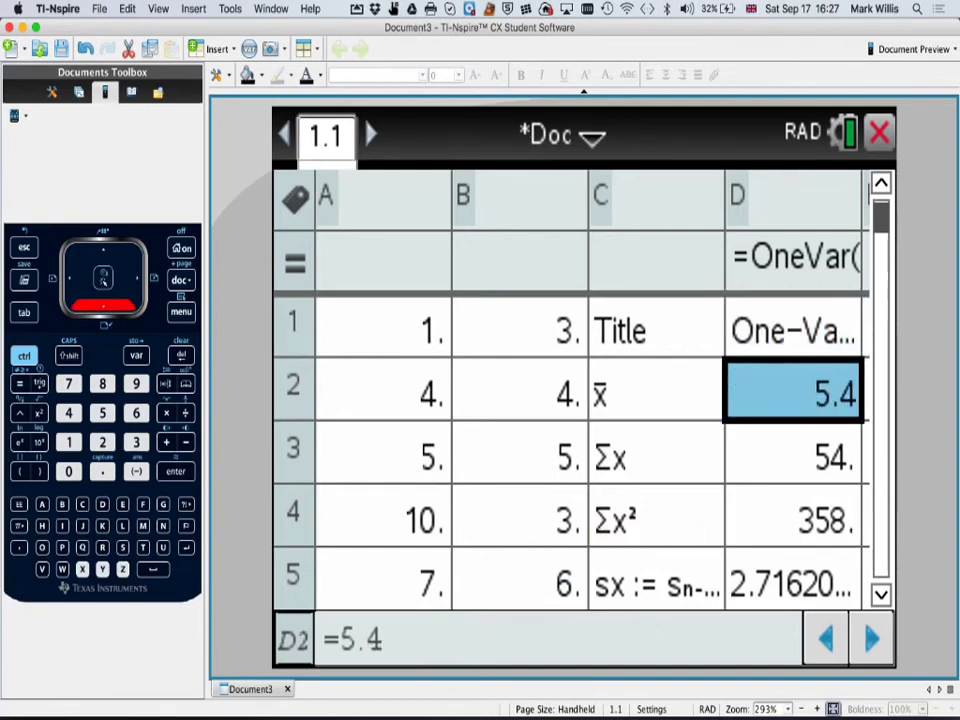
{"action": "key", "text": "Down"}
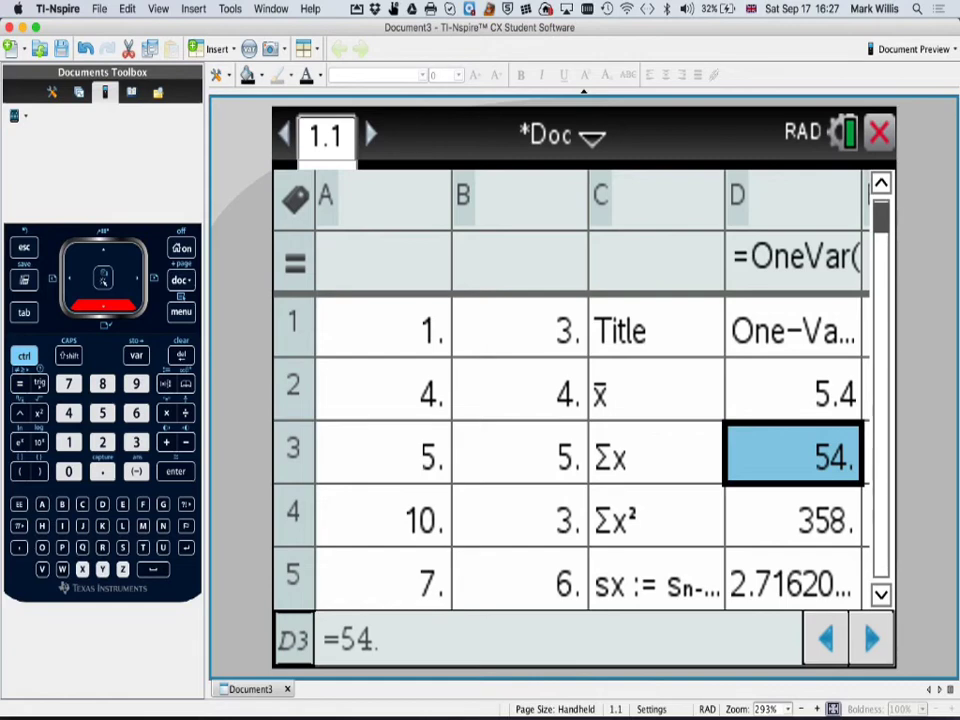
{"action": "key", "text": "Down"}
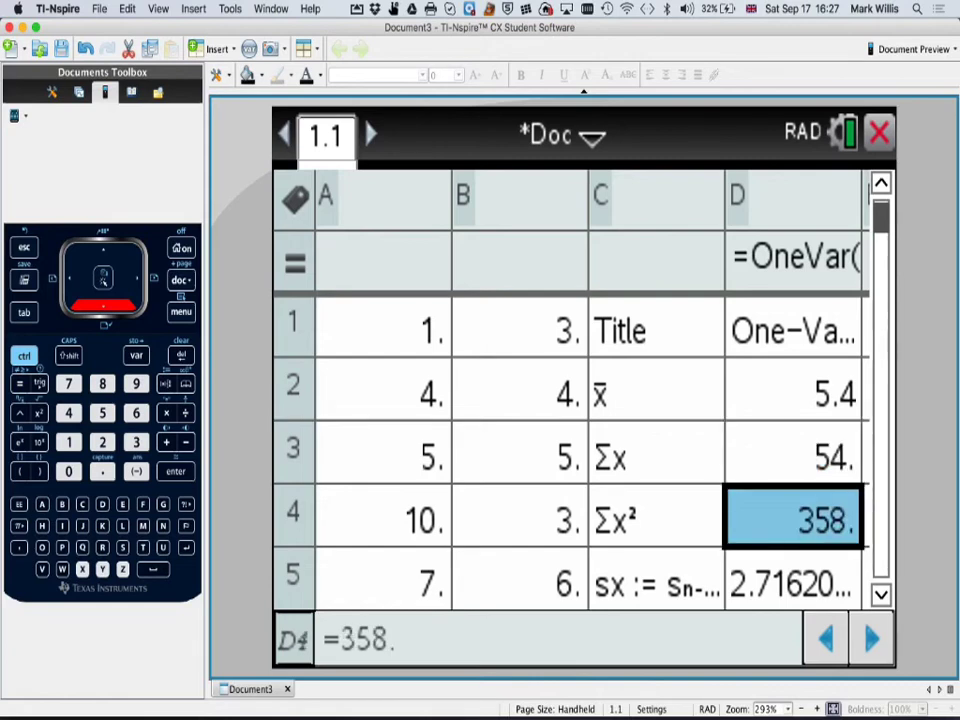
{"action": "key", "text": "Down"}
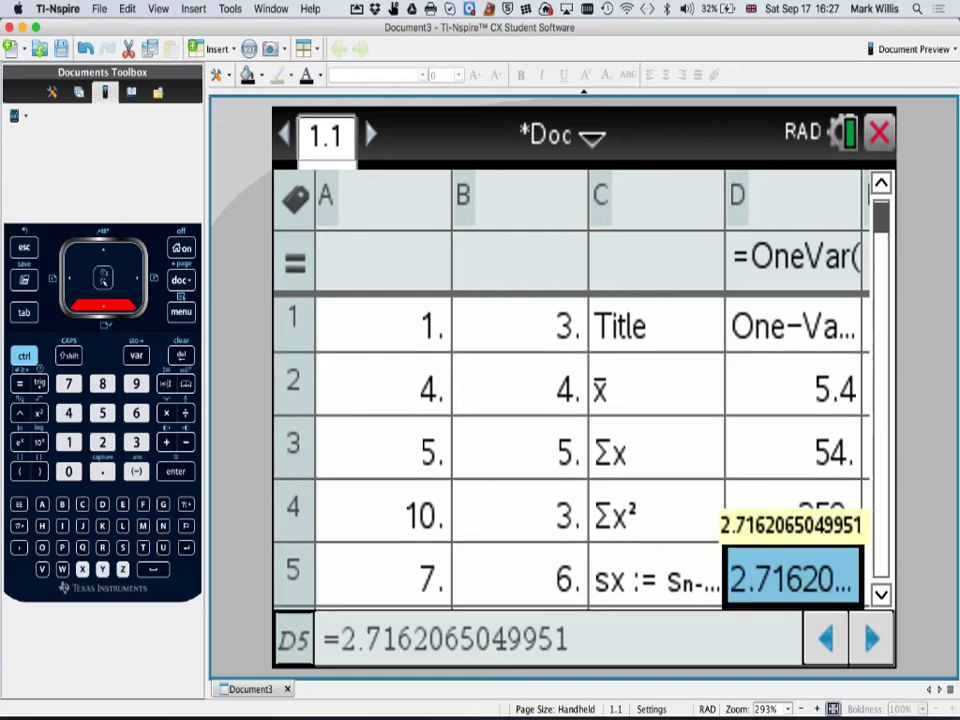
{"action": "key", "text": "Down"}
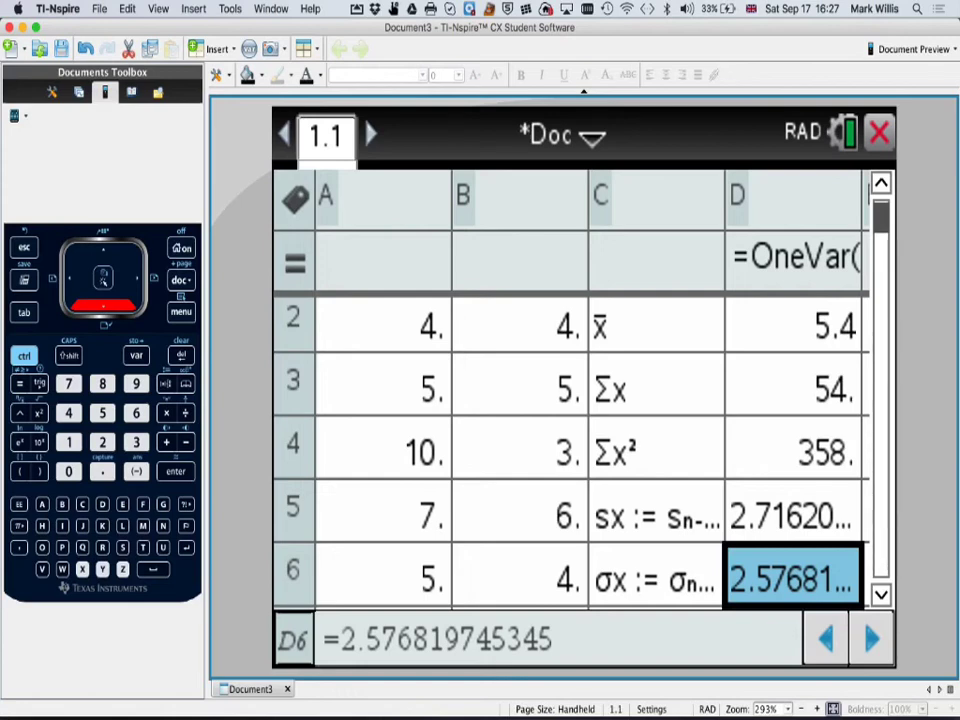
{"action": "key", "text": "Down"}
{"action": "key", "text": "Down"}
{"action": "key", "text": "Down"}
{"action": "key", "text": "Down"}
{"action": "key", "text": "Down"}
{"action": "key", "text": "Down"}
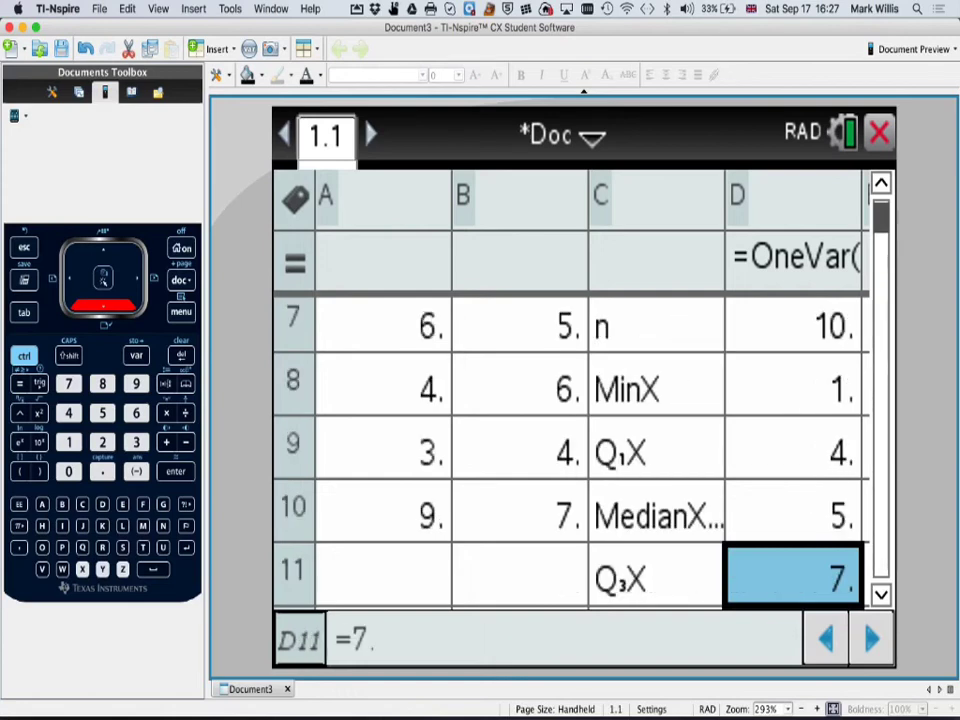
{"action": "key", "text": "Down"}
{"action": "key", "text": "Down"}
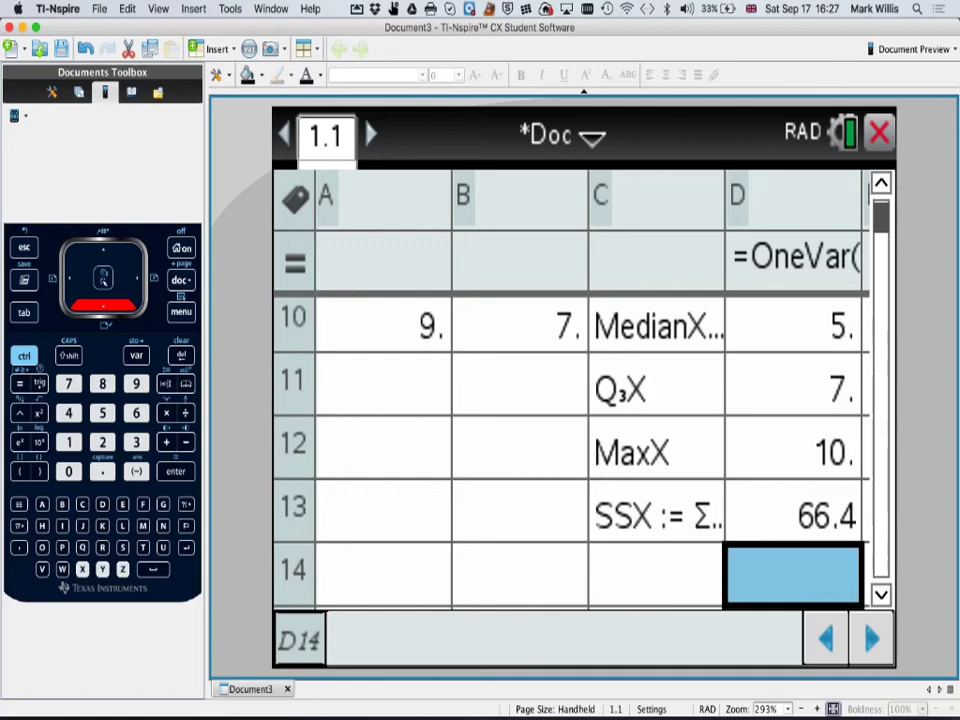
{"action": "key", "text": "Up"}
{"action": "key", "text": "Up"}
{"action": "key", "text": "Up"}
{"action": "key", "text": "Up"}
{"action": "key", "text": "Up"}
{"action": "key", "text": "Up"}
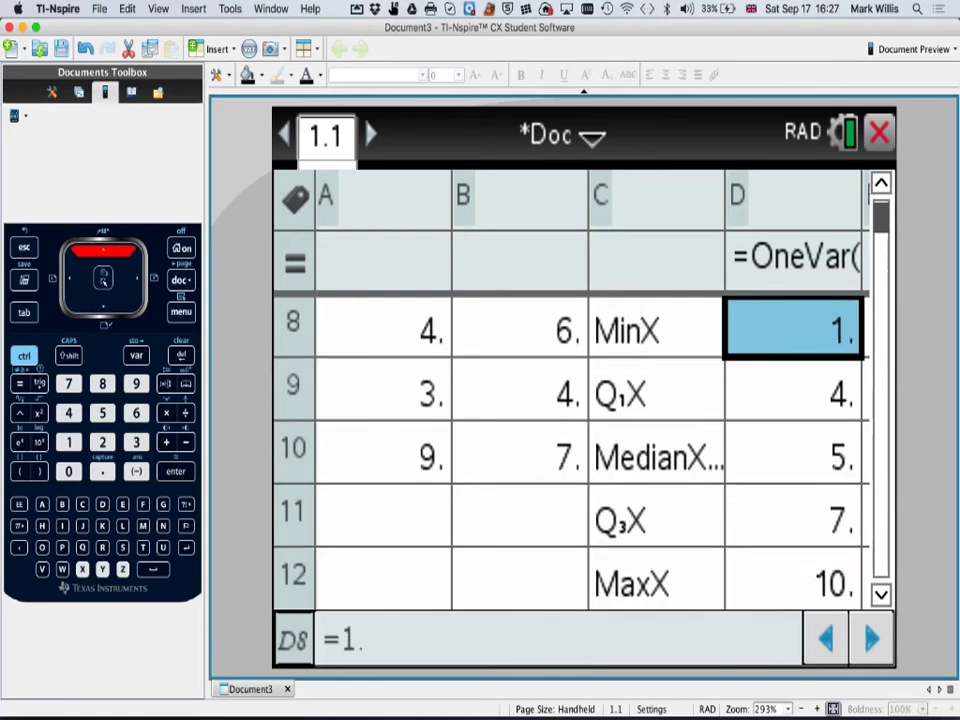
{"action": "key", "text": "Up"}
{"action": "key", "text": "Up"}
{"action": "key", "text": "Up"}
{"action": "key", "text": "Up"}
{"action": "key", "text": "Up"}
{"action": "key", "text": "Up"}
{"action": "key", "text": "Up"}
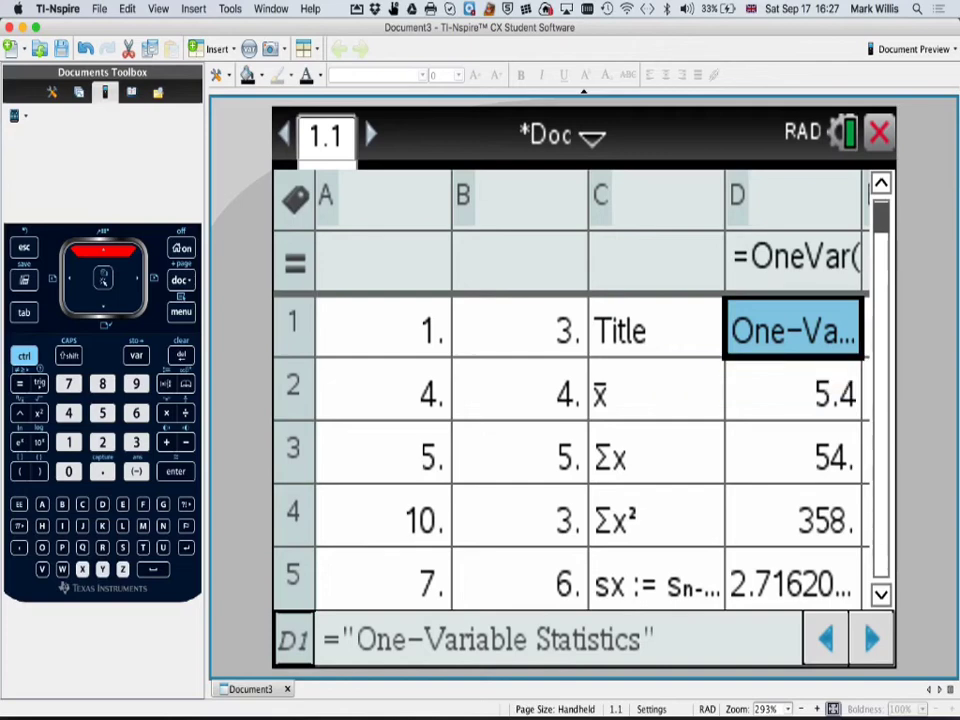
- Start One-Variable Statistics from cell B1 with the number of lists kept at 1
{"action": "key", "text": "Left"}
{"action": "key", "text": "Left"}
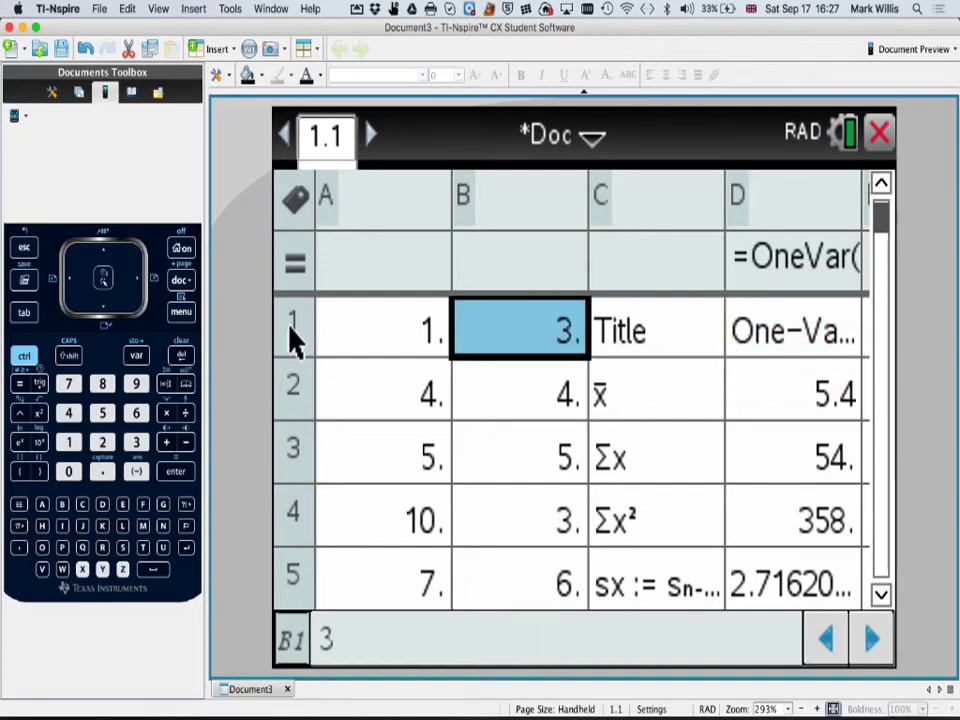
{"action": "key", "text": "super+m"}
{"action": "key", "text": "Right"}
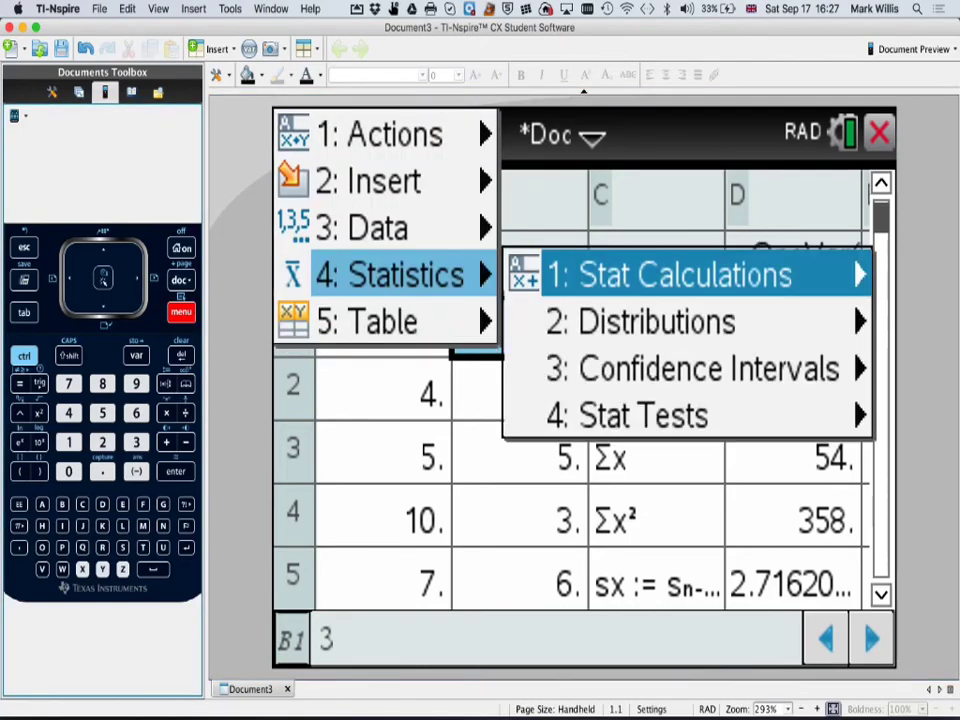
{"action": "key", "text": "Right"}
{"action": "key", "text": "Down"}
{"action": "key", "text": "Down"}
{"action": "key", "text": "Up"}
{"action": "key", "text": "Up"}
{"action": "key", "text": "Return"}
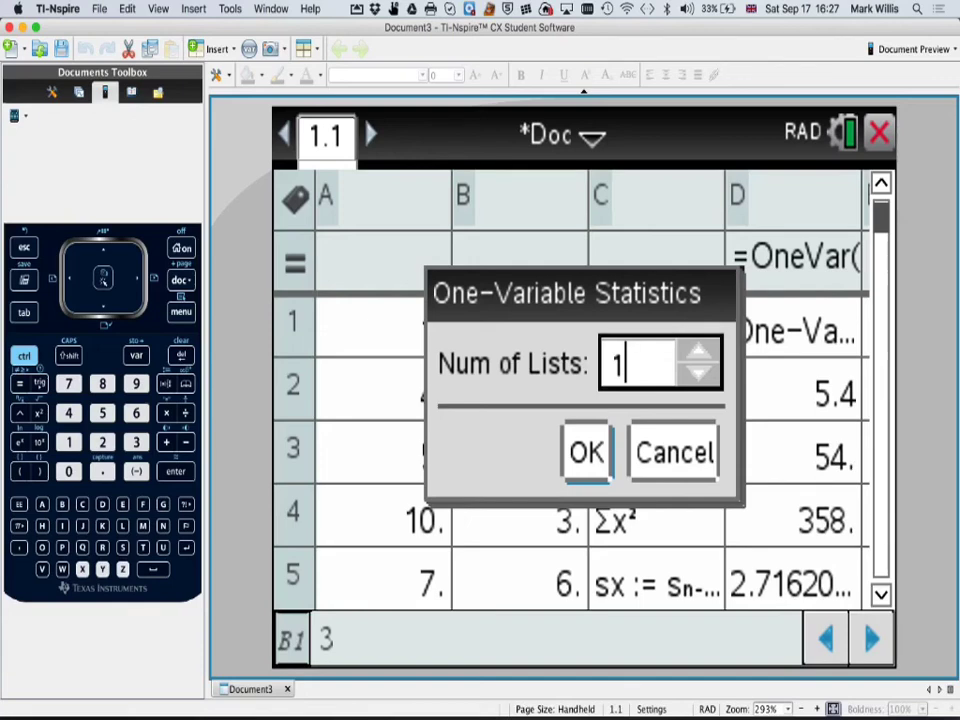
{"action": "key", "text": "Return"}
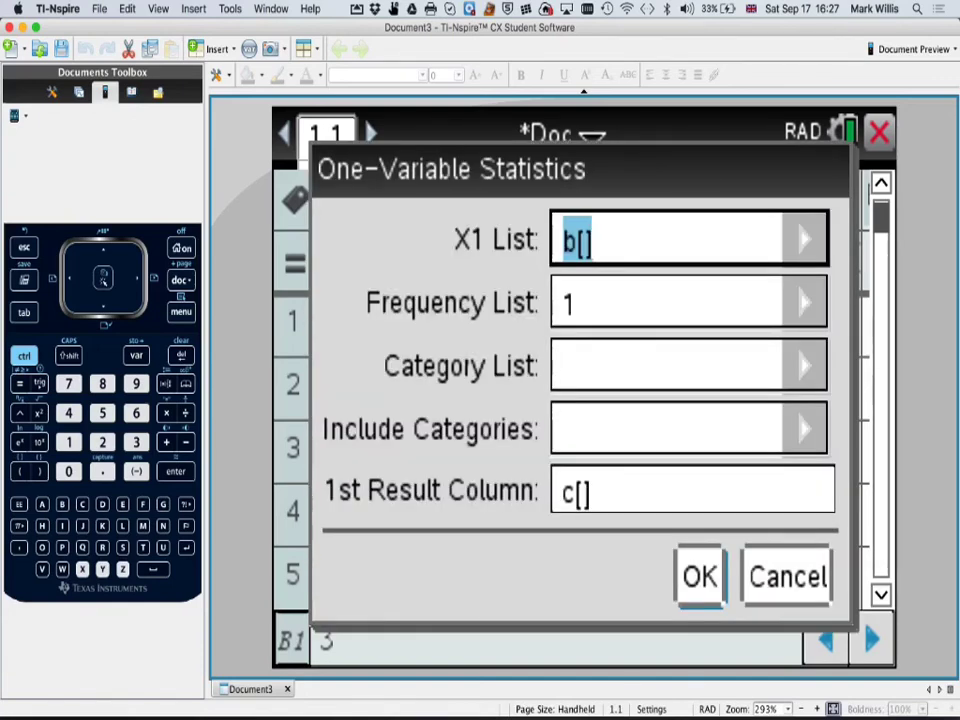
- Set the 1st Result Column to e[] and calculate the statistics for list b[]
{"action": "left_click", "coordinate": [575, 491]}
{"action": "key", "text": "BackSpace"}
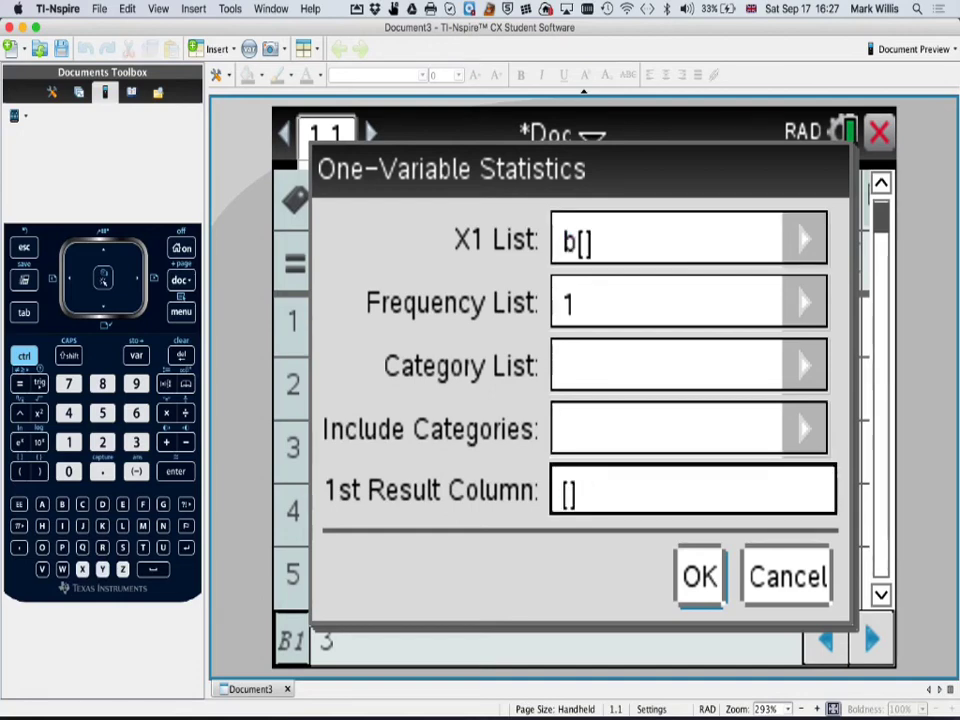
{"action": "type", "text": "e"}
{"action": "key", "text": "Return"}
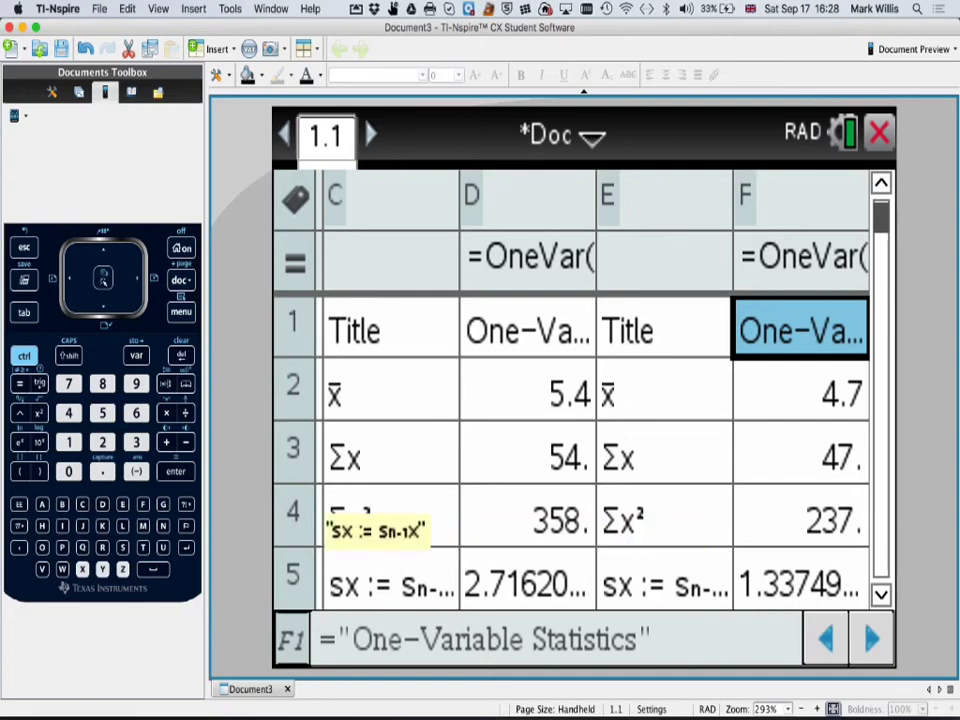
- Examine the one-variable results for list b in column F, from the mean through the standard deviations to Q₃X, and return to the upper rows
{"action": "key", "text": "Down"}
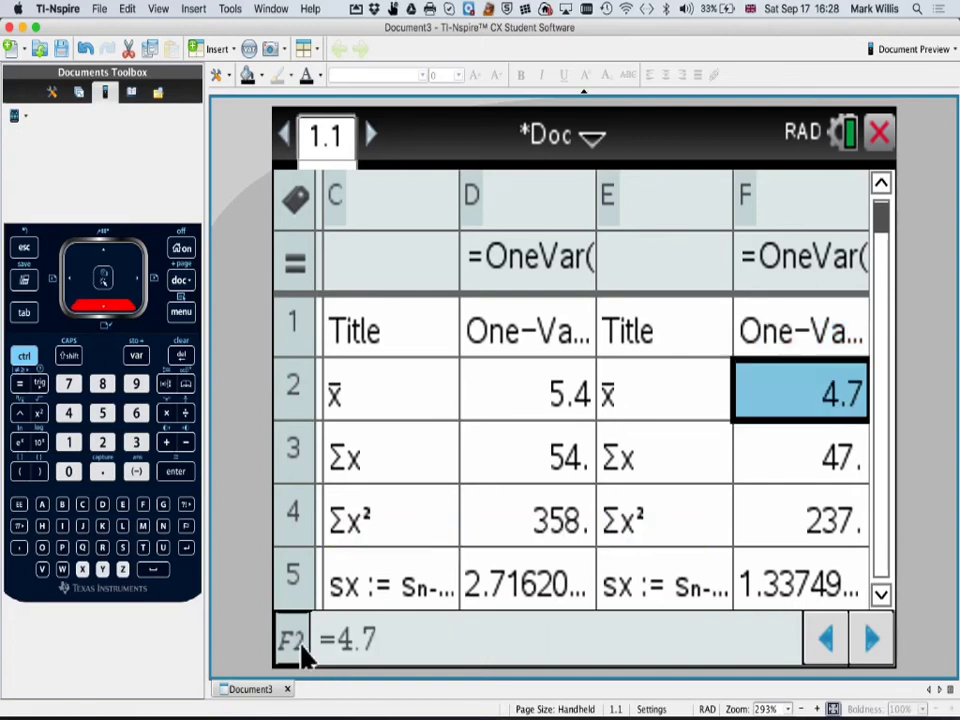
{"action": "key", "text": "Down"}
{"action": "key", "text": "Down"}
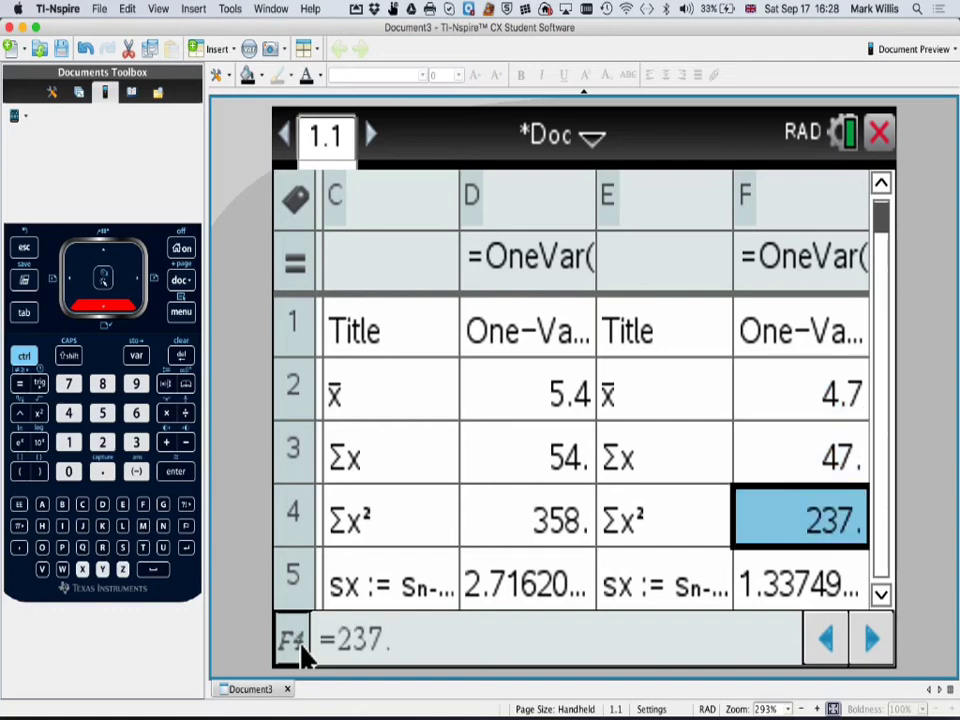
{"action": "key", "text": "Up"}
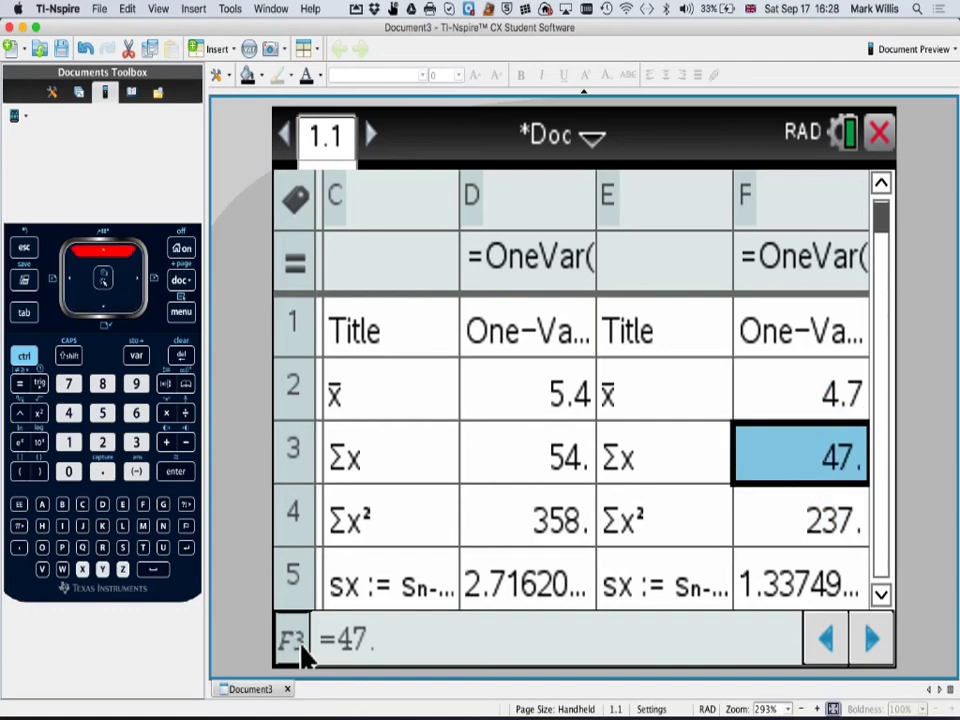
{"action": "key", "text": "Down"}
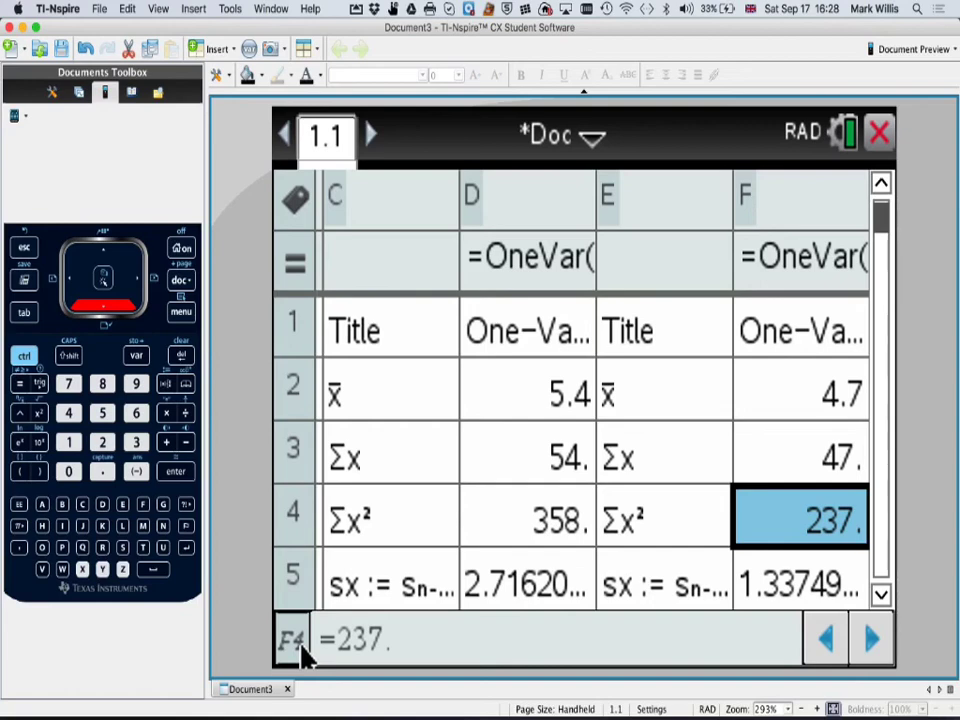
{"action": "key", "text": "Down"}
{"action": "key", "text": "Down"}
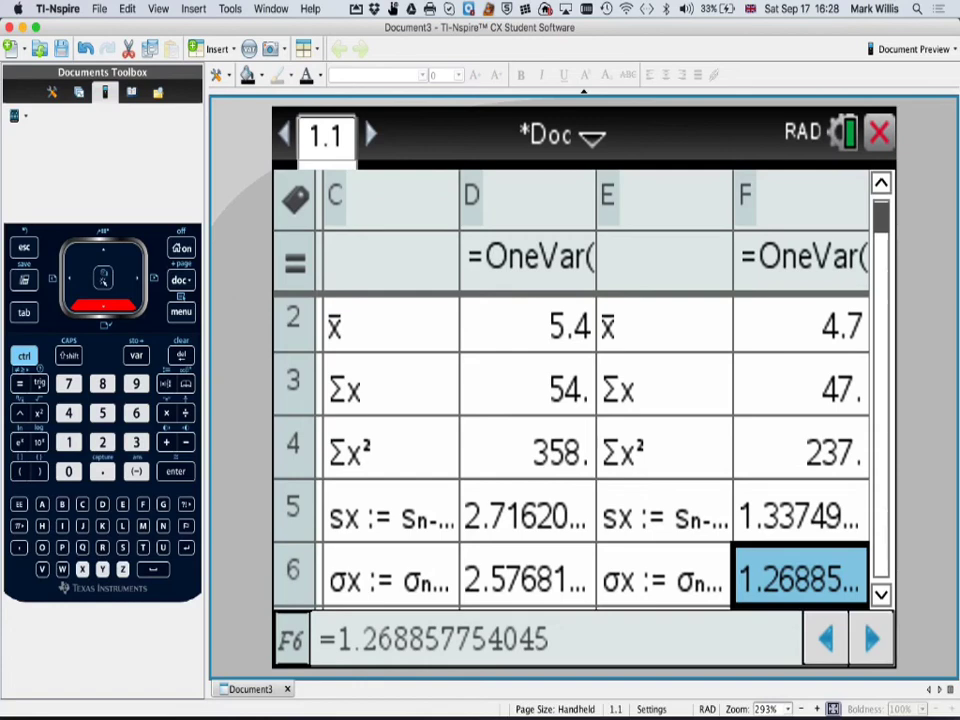
{"action": "key", "text": "Down"}
{"action": "key", "text": "Down"}
{"action": "key", "text": "Down"}
{"action": "key", "text": "Down"}
{"action": "key", "text": "Down"}
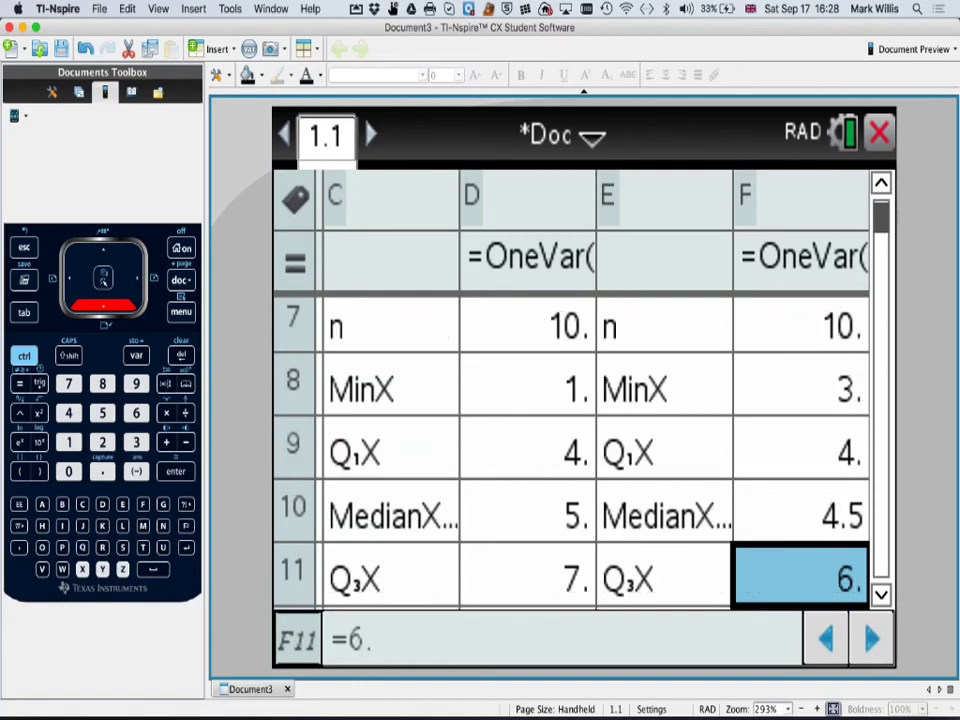
{"action": "key", "text": "Up"}
{"action": "key", "text": "Up"}
{"action": "key", "text": "Up"}
{"action": "key", "text": "Up"}
{"action": "key", "text": "Up"}
{"action": "key", "text": "Up"}
{"action": "key", "text": "Up"}
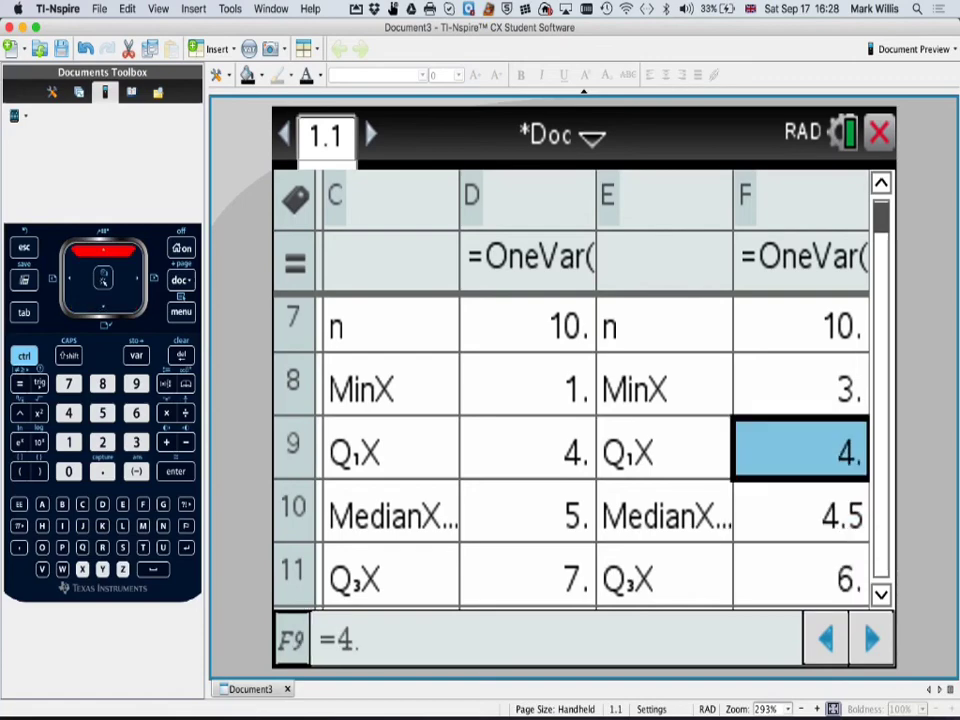
{"action": "key", "text": "Up"}
{"action": "key", "text": "Up"}
{"action": "key", "text": "Up"}
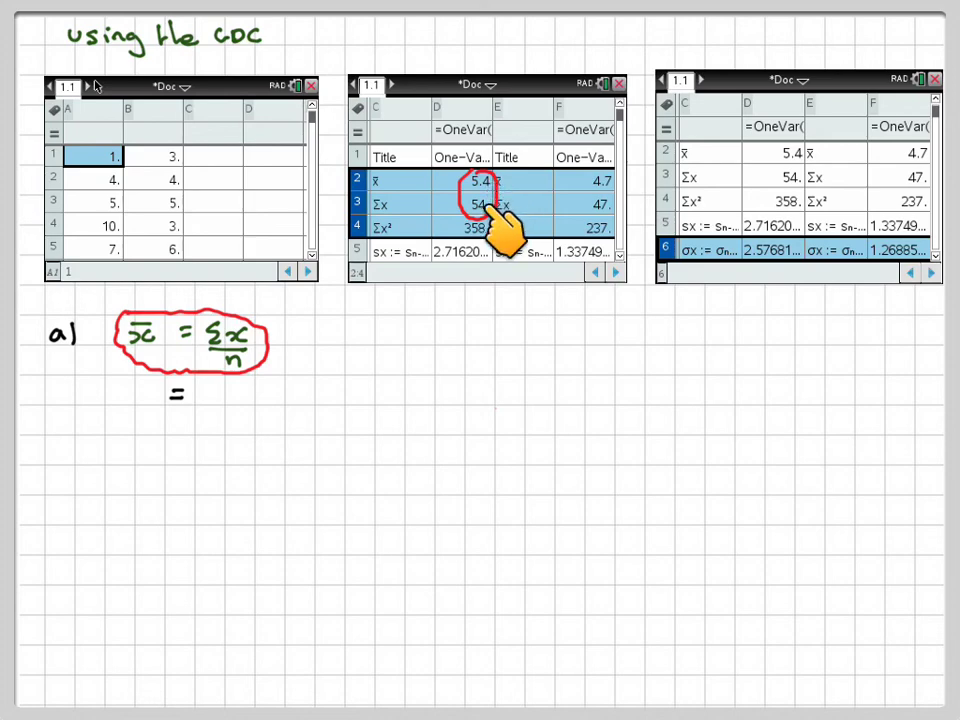
- On the whiteboard page, complete the mean for part a as 54/10 = 5.4 and underline the answer in red
{"action": "left_click_drag", "start_coordinate": [215, 388], "coordinate": [212, 401]}
{"action": "left_click_drag", "start_coordinate": [214, 387], "coordinate": [225, 386]}
{"action": "left_click_drag", "start_coordinate": [235, 386], "coordinate": [241, 403]}
{"action": "left_click_drag", "start_coordinate": [211, 408], "coordinate": [247, 407]}
{"action": "left_click_drag", "start_coordinate": [222, 417], "coordinate": [222, 431]}
{"action": "left_click_drag", "start_coordinate": [236, 417], "coordinate": [289, 397]}
{"action": "left_click_drag", "start_coordinate": [275, 405], "coordinate": [289, 404]}
{"action": "left_click_drag", "start_coordinate": [320, 389], "coordinate": [318, 403]}
{"action": "left_click_drag", "start_coordinate": [320, 388], "coordinate": [330, 387]}
{"action": "left_click", "coordinate": [340, 397]}
{"action": "mouse_move", "coordinate": [350, 388]}
{"action": "left_mouse_down"}
{"action": "mouse_move", "coordinate": [362, 398]}
{"action": "mouse_move", "coordinate": [356, 405]}
{"action": "left_mouse_up"}
{"action": "left_click_drag", "start_coordinate": [320, 409], "coordinate": [359, 409]}
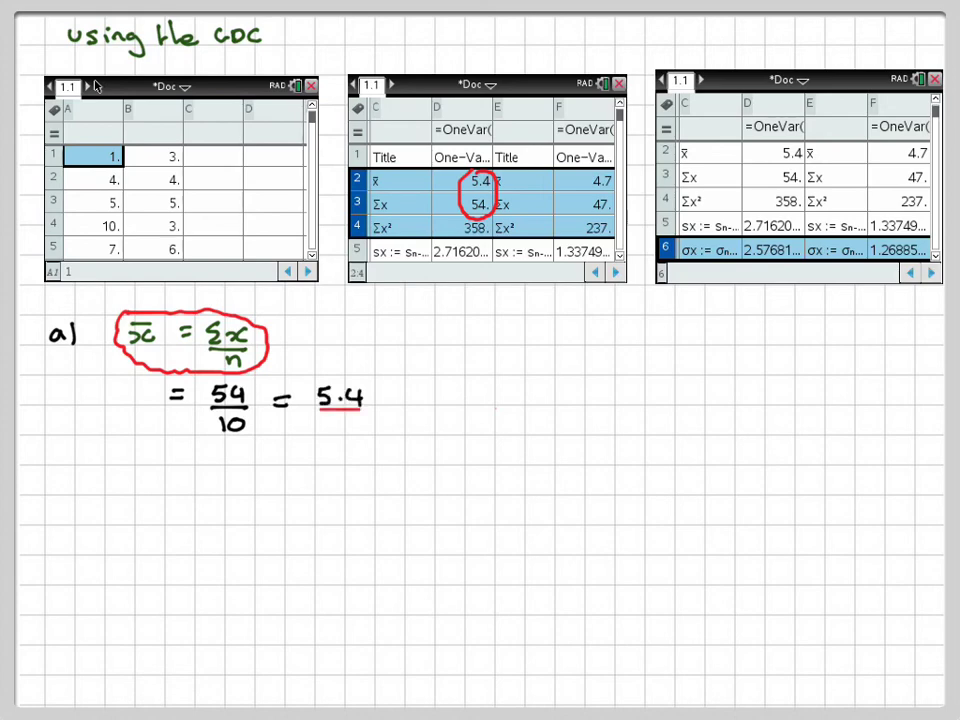
- Write the formula σ = √(Σx²/n − x̄²) in green below the mean calculation and ring it in red
{"action": "left_click_drag", "start_coordinate": [140, 478], "coordinate": [142, 477]}
{"action": "left_click_drag", "start_coordinate": [164, 480], "coordinate": [175, 480]}
{"action": "left_click_drag", "start_coordinate": [164, 487], "coordinate": [175, 486]}
{"action": "mouse_move", "coordinate": [183, 505]}
{"action": "left_mouse_down"}
{"action": "mouse_move", "coordinate": [194, 526]}
{"action": "mouse_move", "coordinate": [343, 465]}
{"action": "left_mouse_up"}
{"action": "left_click_drag", "start_coordinate": [227, 480], "coordinate": [228, 495]}
{"action": "mouse_move", "coordinate": [234, 483]}
{"action": "left_mouse_down"}
{"action": "mouse_move", "coordinate": [247, 494]}
{"action": "mouse_move", "coordinate": [260, 485]}
{"action": "left_mouse_up"}
{"action": "left_click_drag", "start_coordinate": [318, 492], "coordinate": [340, 478]}
{"action": "mouse_move", "coordinate": [128, 458]}
{"action": "left_mouse_down"}
{"action": "mouse_move", "coordinate": [208, 540]}
{"action": "mouse_move", "coordinate": [120, 462]}
{"action": "left_mouse_up"}
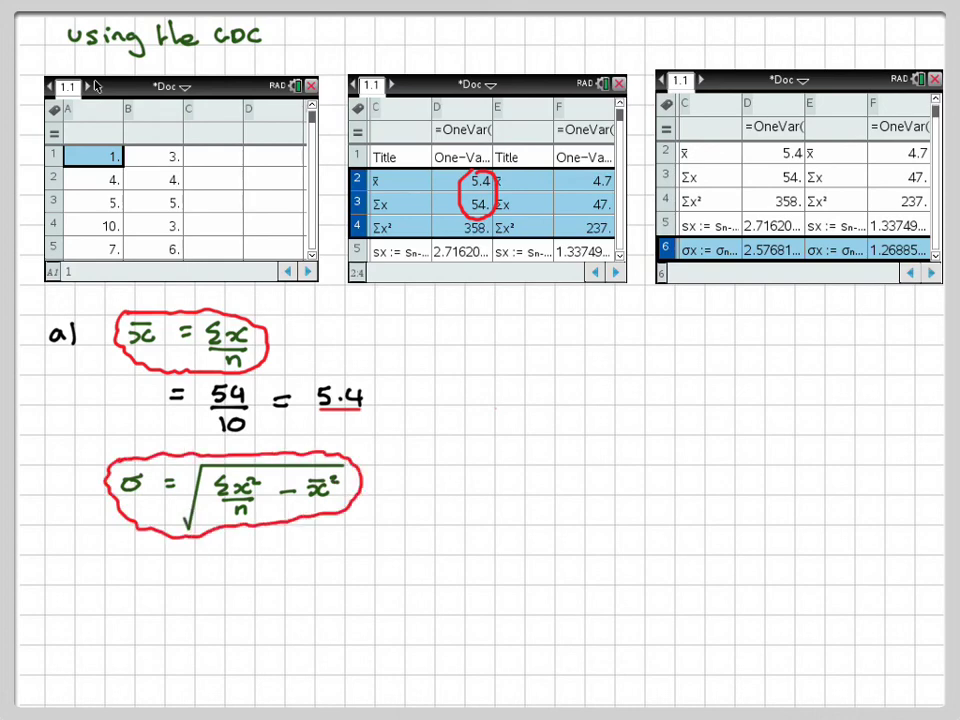
- Write an equals sign under the σ formula and ring 358, 5.4 and 2.57681 in red on the third calculator screenshot
{"action": "left_click_drag", "start_coordinate": [163, 569], "coordinate": [175, 569]}
{"action": "left_click_drag", "start_coordinate": [163, 576], "coordinate": [175, 575]}
{"action": "left_click_drag", "start_coordinate": [798, 194], "coordinate": [804, 200]}
{"action": "left_click_drag", "start_coordinate": [800, 147], "coordinate": [808, 153]}
{"action": "left_click_drag", "start_coordinate": [785, 238], "coordinate": [795, 243]}
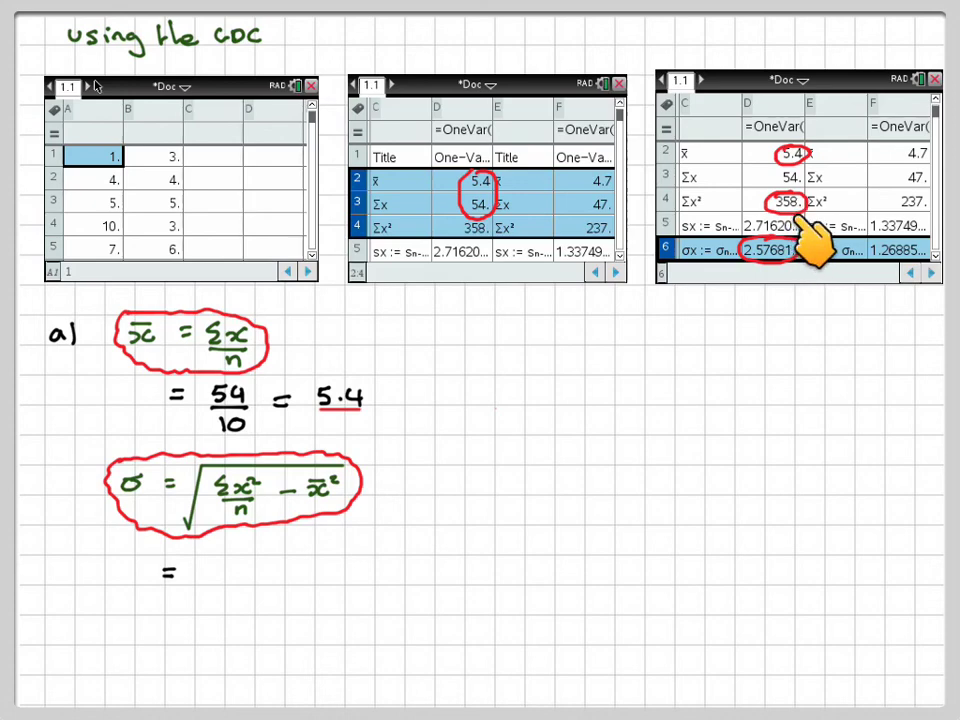
- Write the substituted expression √(358/10 − 5.4²) in black after the equals sign under the σ formula
{"action": "mouse_move", "coordinate": [182, 605]}
{"action": "left_mouse_down"}
{"action": "mouse_move", "coordinate": [186, 614]}
{"action": "mouse_move", "coordinate": [343, 555]}
{"action": "left_mouse_up"}
{"action": "left_click_drag", "start_coordinate": [207, 569], "coordinate": [207, 581]}
{"action": "mouse_move", "coordinate": [224, 569]}
{"action": "left_mouse_down"}
{"action": "mouse_move", "coordinate": [221, 581]}
{"action": "mouse_move", "coordinate": [243, 569]}
{"action": "left_mouse_up"}
{"action": "left_click_drag", "start_coordinate": [204, 587], "coordinate": [253, 586]}
{"action": "left_click_drag", "start_coordinate": [221, 596], "coordinate": [221, 608]}
{"action": "left_click_drag", "start_coordinate": [235, 596], "coordinate": [288, 582]}
{"action": "left_click_drag", "start_coordinate": [316, 570], "coordinate": [306, 588]}
{"action": "mouse_move", "coordinate": [333, 570]}
{"action": "left_mouse_down"}
{"action": "mouse_move", "coordinate": [340, 588]}
{"action": "mouse_move", "coordinate": [352, 572]}
{"action": "left_mouse_up"}
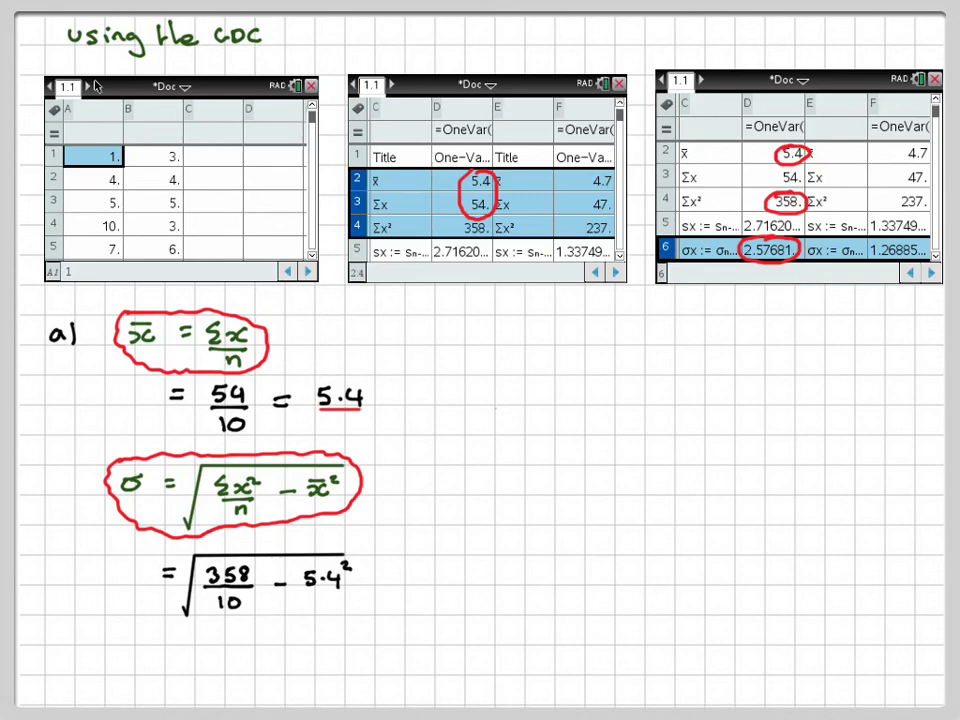
- Write the standard deviation for part a as = 2.58 to 3 sf and underline 2.58 in red
{"action": "left_click_drag", "start_coordinate": [156, 659], "coordinate": [171, 666]}
{"action": "left_click_drag", "start_coordinate": [197, 658], "coordinate": [232, 669]}
{"action": "left_click_drag", "start_coordinate": [260, 656], "coordinate": [258, 657]}
{"action": "mouse_move", "coordinate": [291, 651]}
{"action": "left_mouse_down"}
{"action": "mouse_move", "coordinate": [296, 672]}
{"action": "mouse_move", "coordinate": [325, 672]}
{"action": "left_mouse_up"}
{"action": "left_click_drag", "start_coordinate": [364, 651], "coordinate": [356, 675]}
{"action": "left_click_drag", "start_coordinate": [190, 678], "coordinate": [269, 676]}
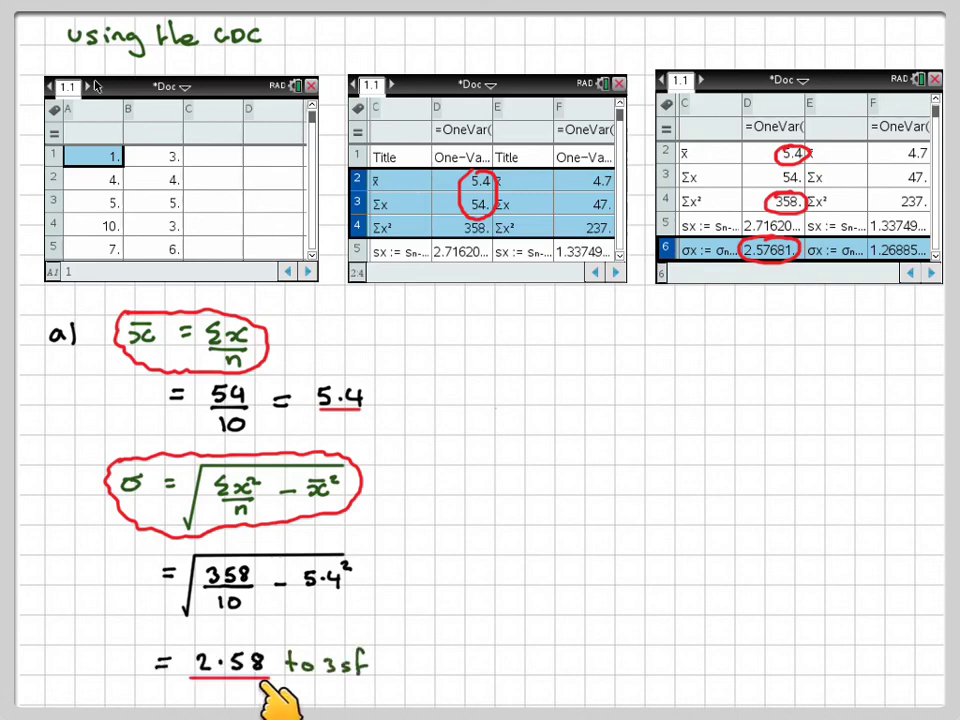